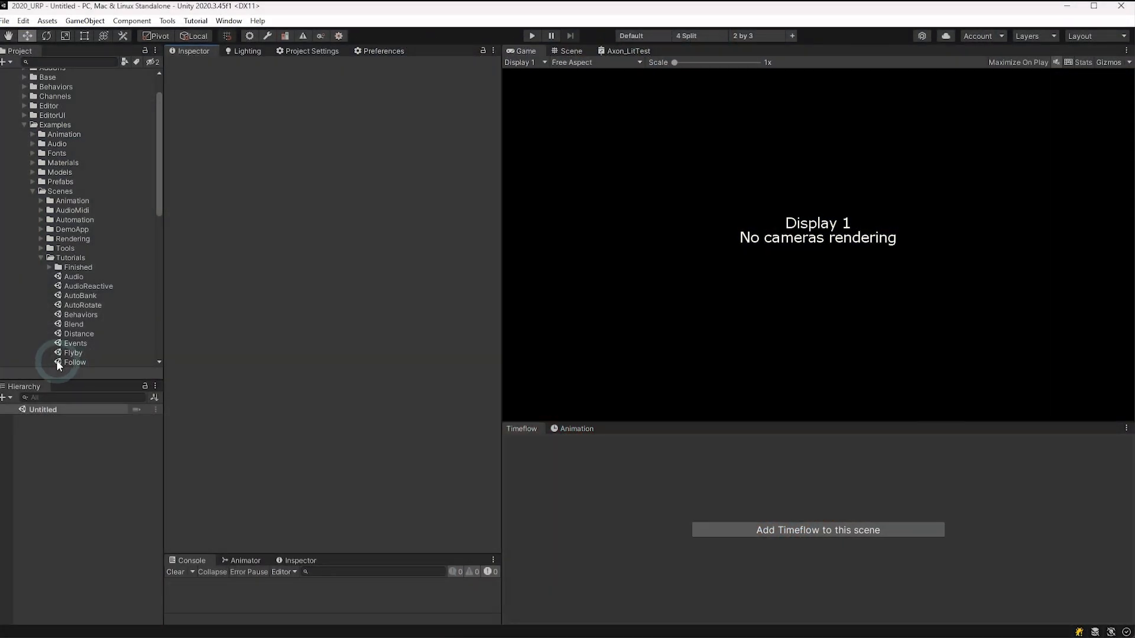
Open the Follow tutorial scene, expand the Timeflow object, and play the timeline to preview the Sphere's motion.
double_click(57, 362)
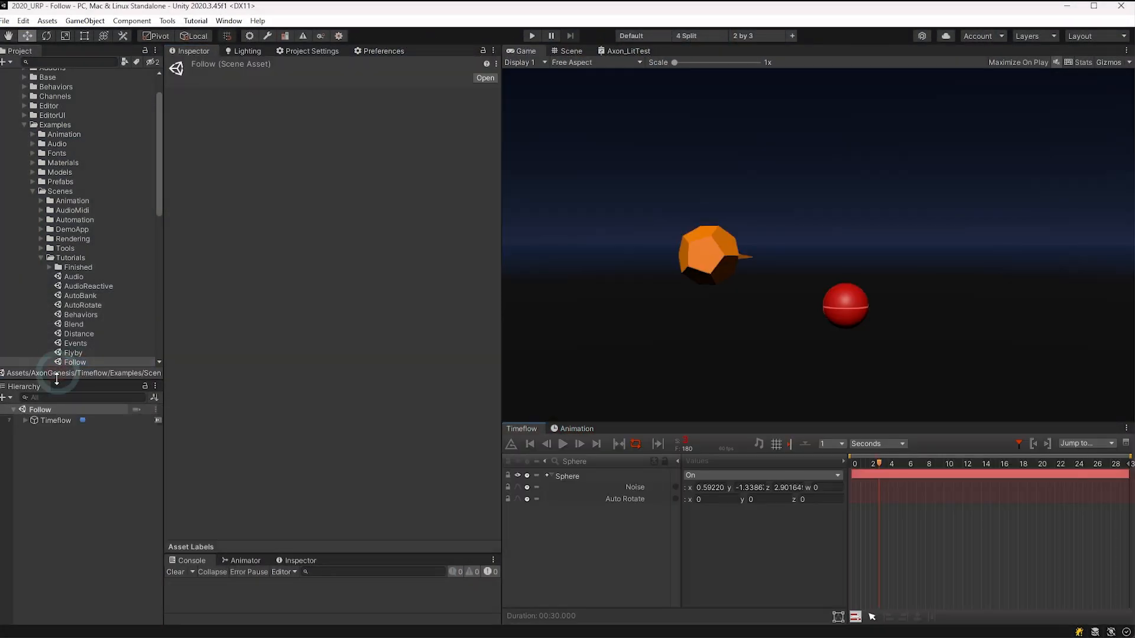
click(25, 420)
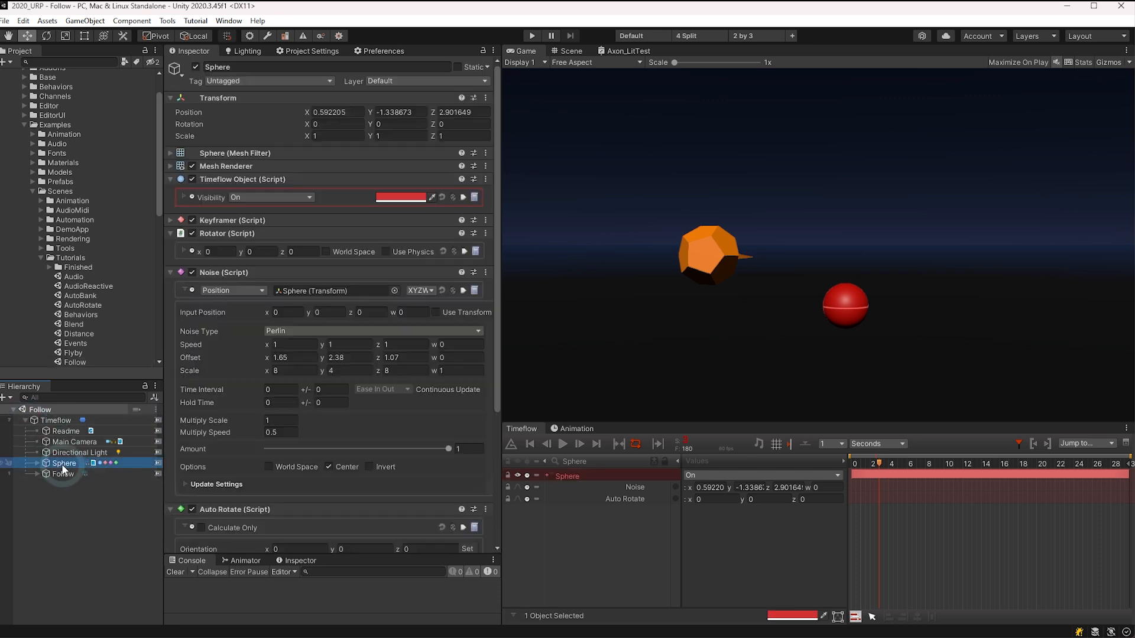
click(562, 445)
click(223, 485)
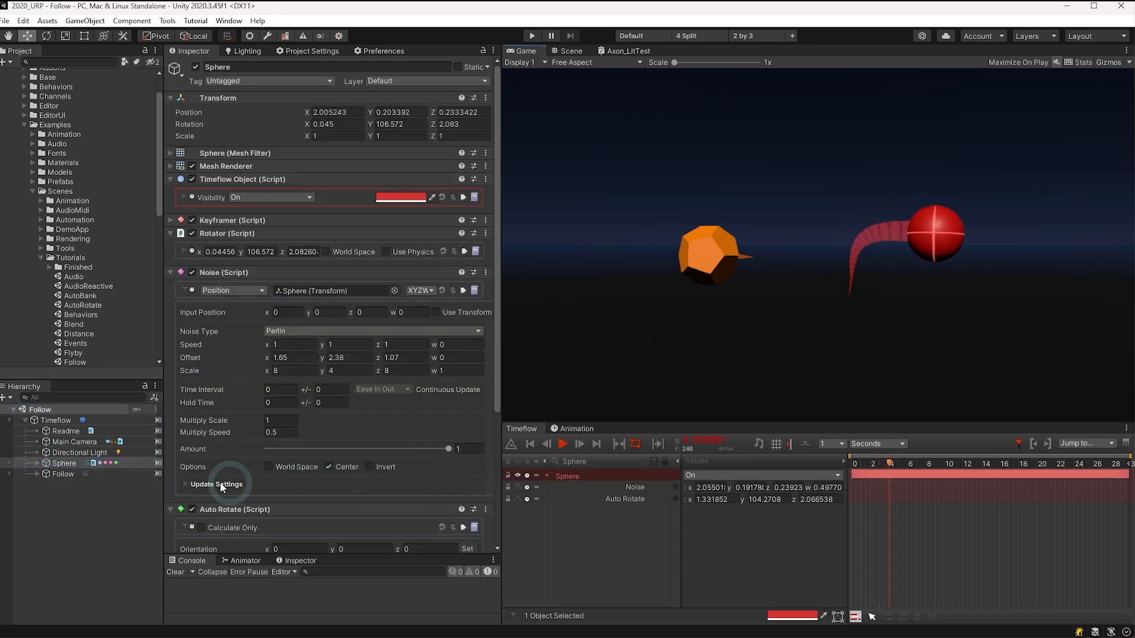
Add the Follow object to the Timeflow tracks and give it a Follow automation behavior.
click(60, 473)
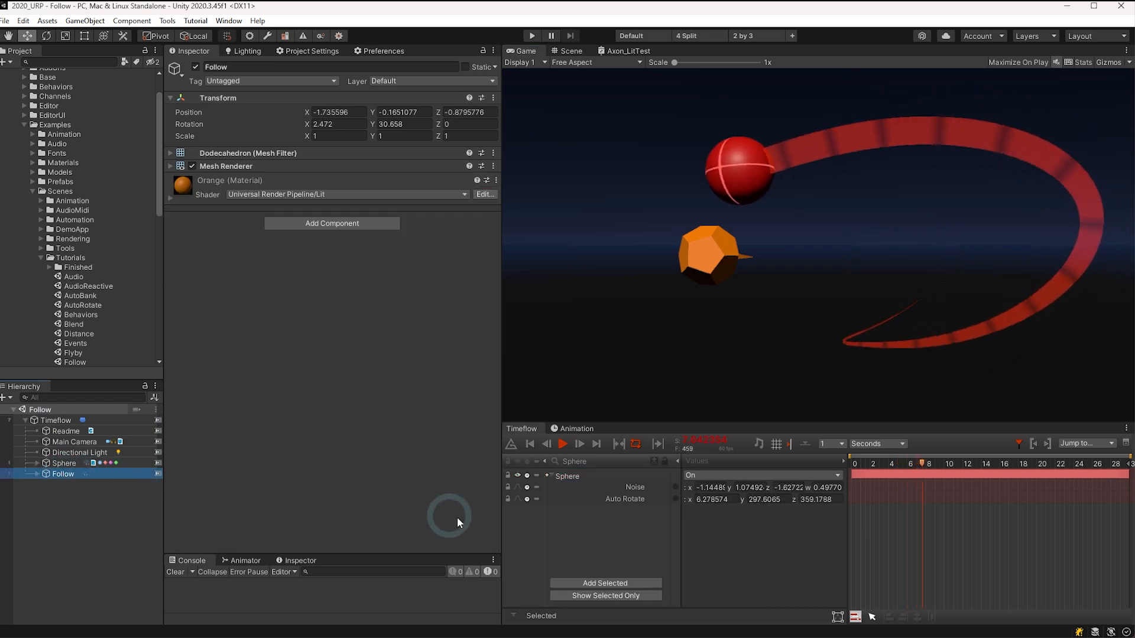
click(584, 583)
click(579, 526)
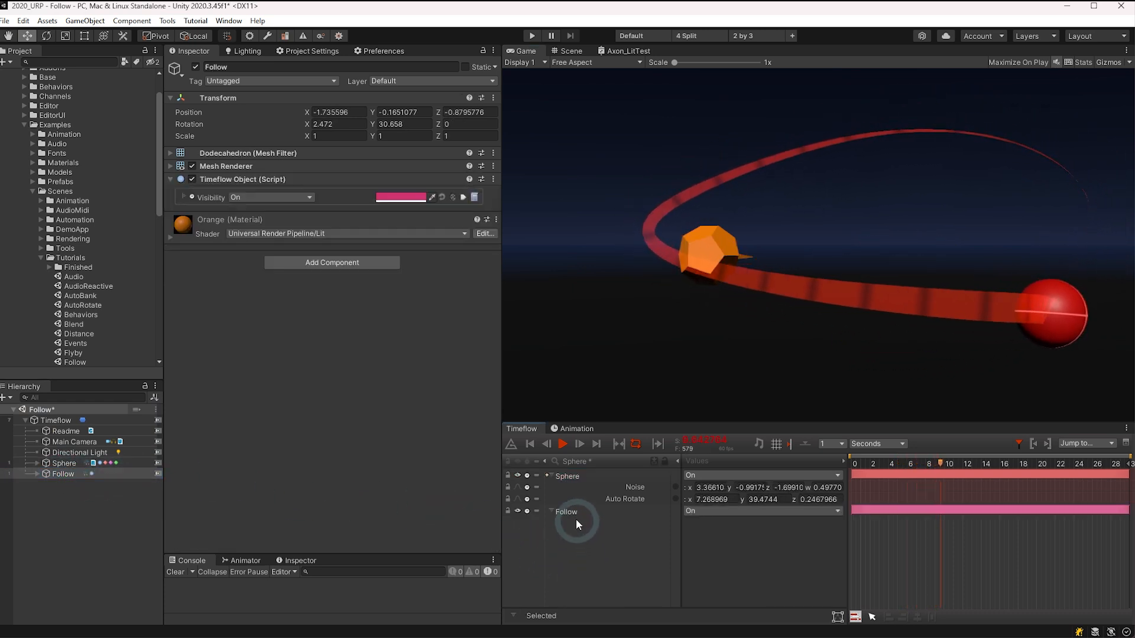
right_click(574, 517)
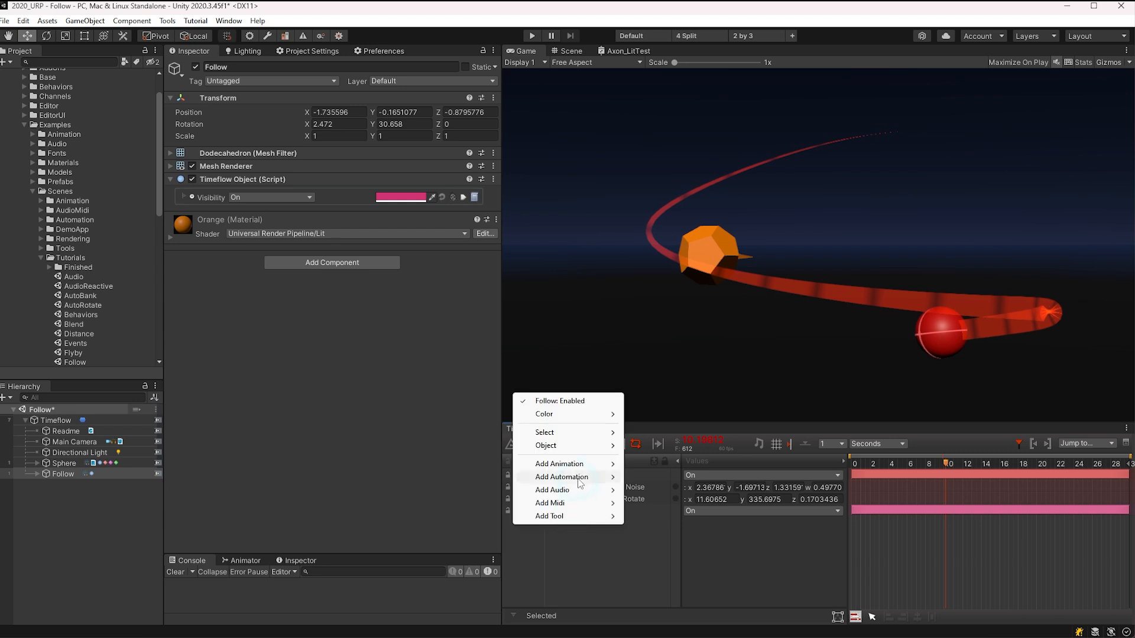
mouse_move(584, 481)
click(669, 529)
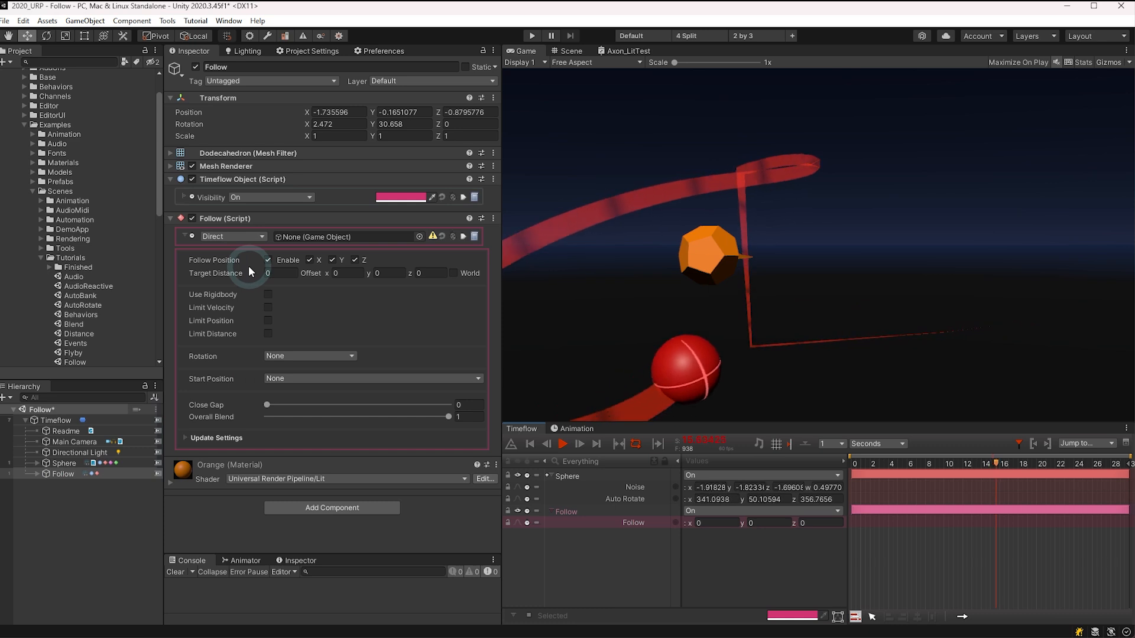
Assign the Sphere as the Follow behavior's target, with a Y offset of 1 and a Target Distance of 1.
drag(61, 469, 335, 239)
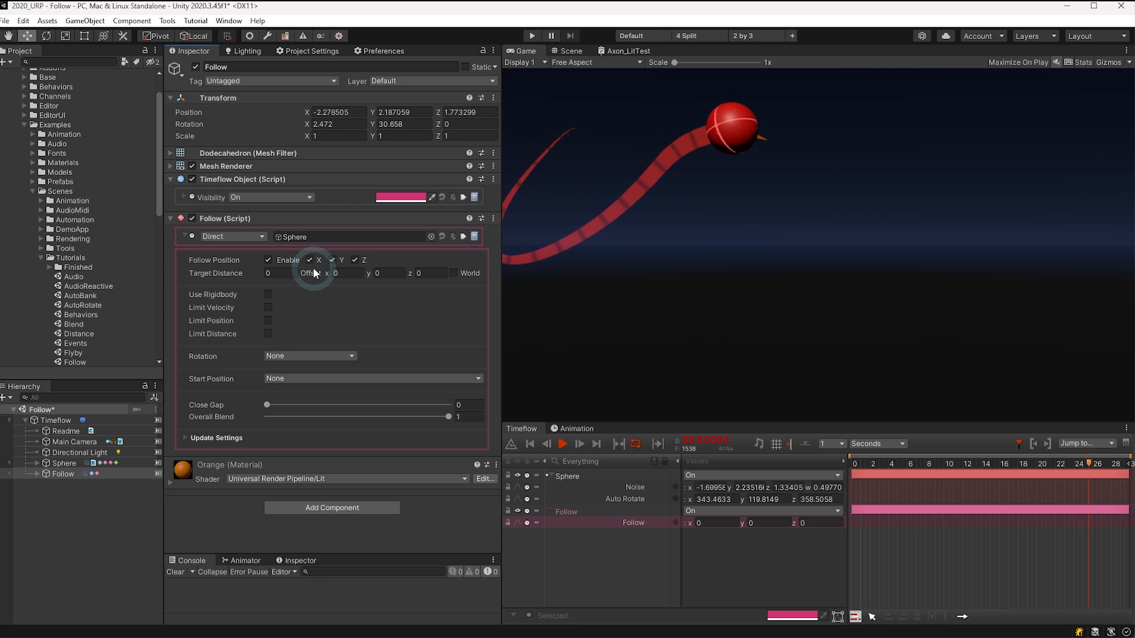
click(397, 272)
text(1)
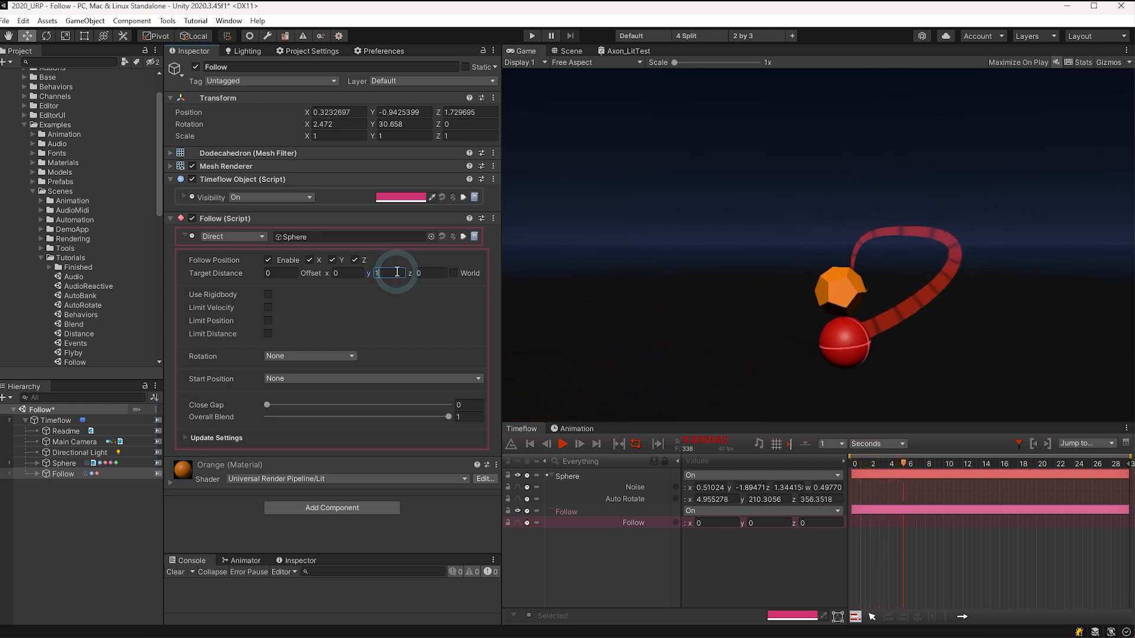
drag(236, 273, 297, 275)
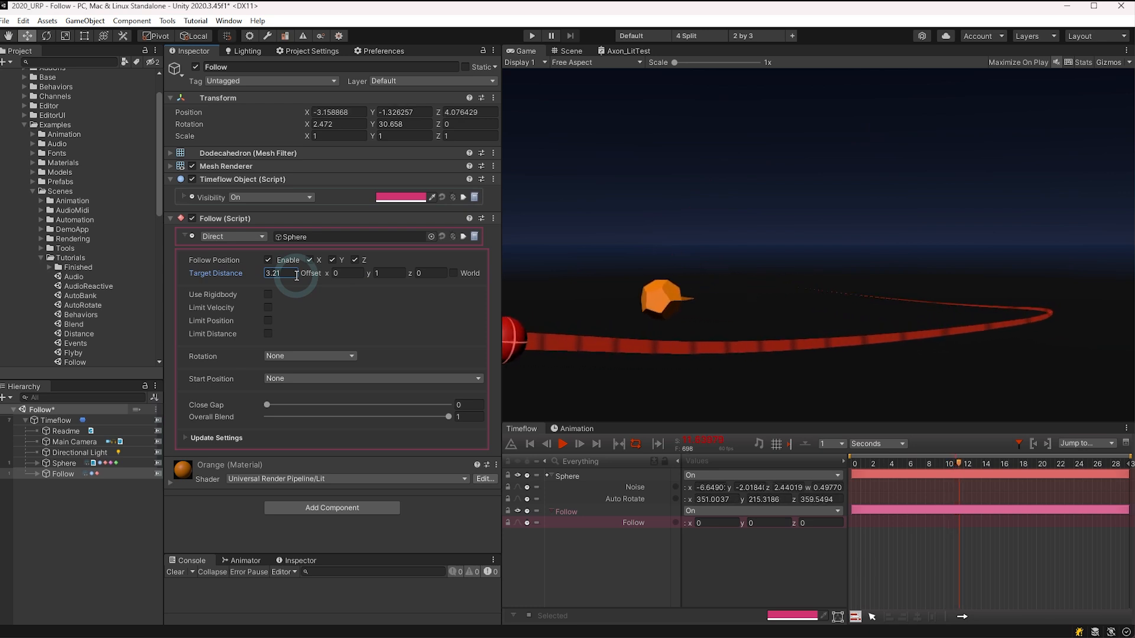
text(1)
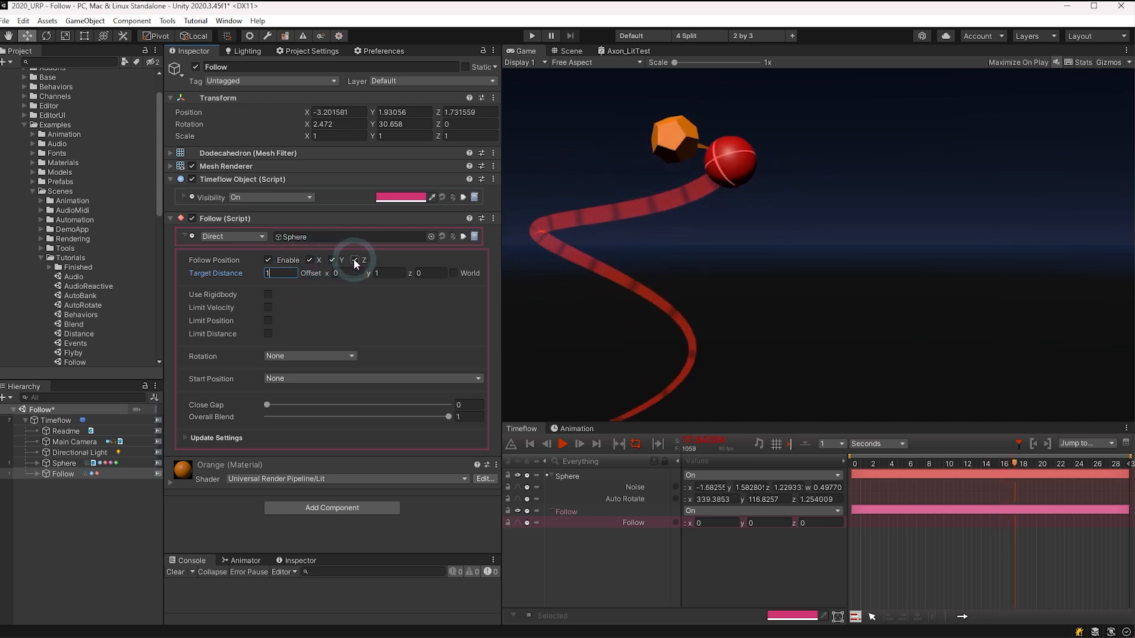
Try following without the Y axis, restore that axis, and disable Follow Position.
click(332, 260)
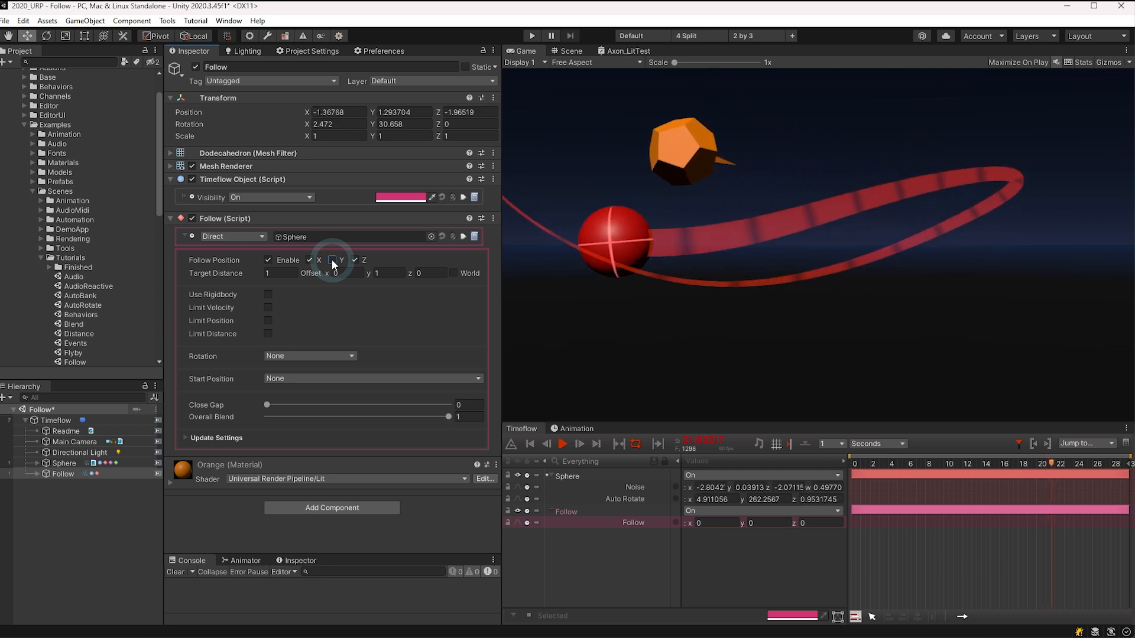
click(332, 260)
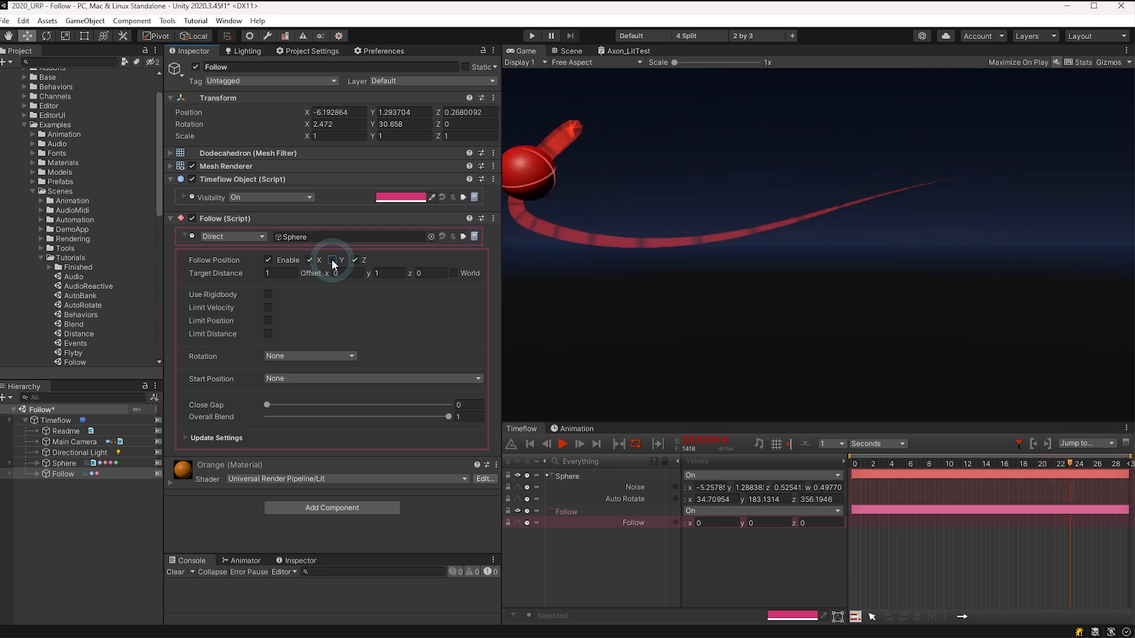
click(268, 260)
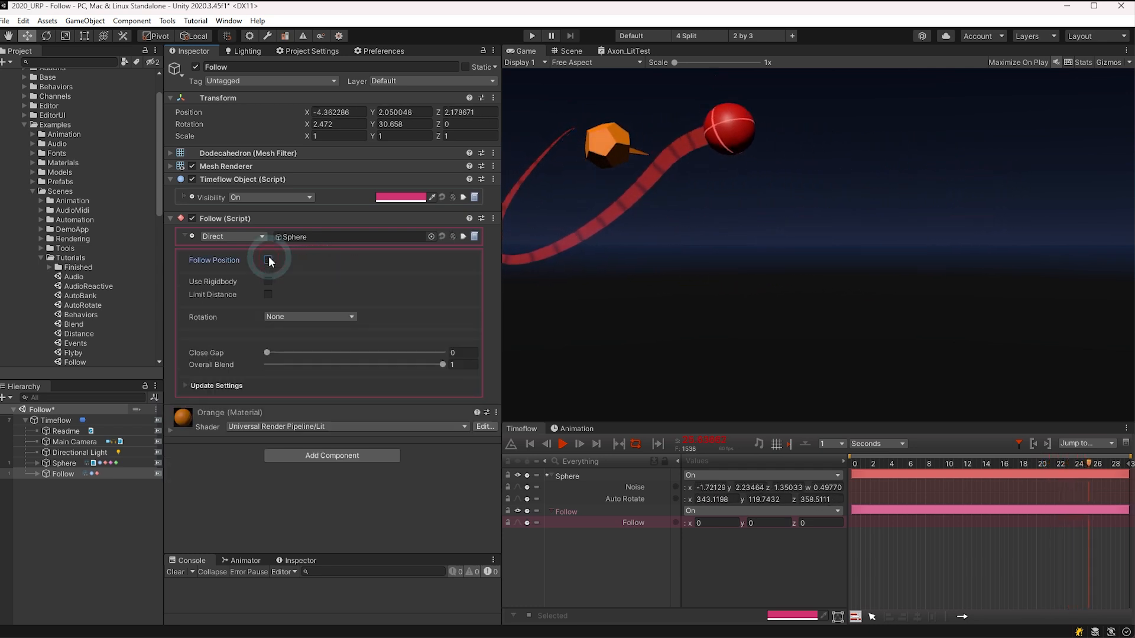
Try Match Rotation as the Follow behavior's rotation mode, and switch it to Look At Object.
click(274, 314)
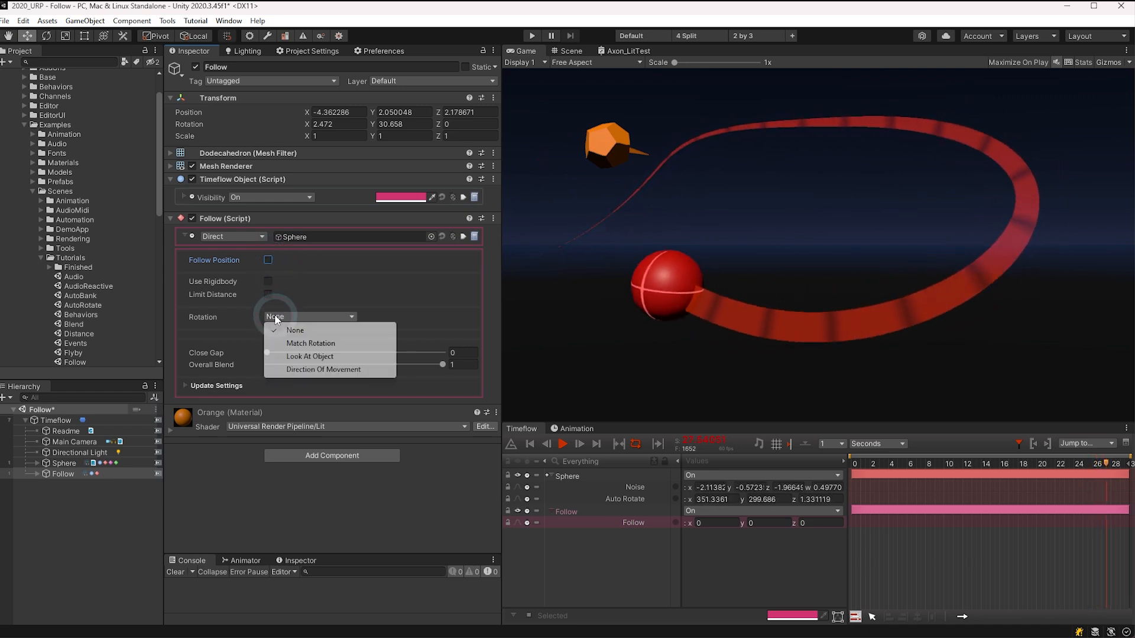
click(304, 343)
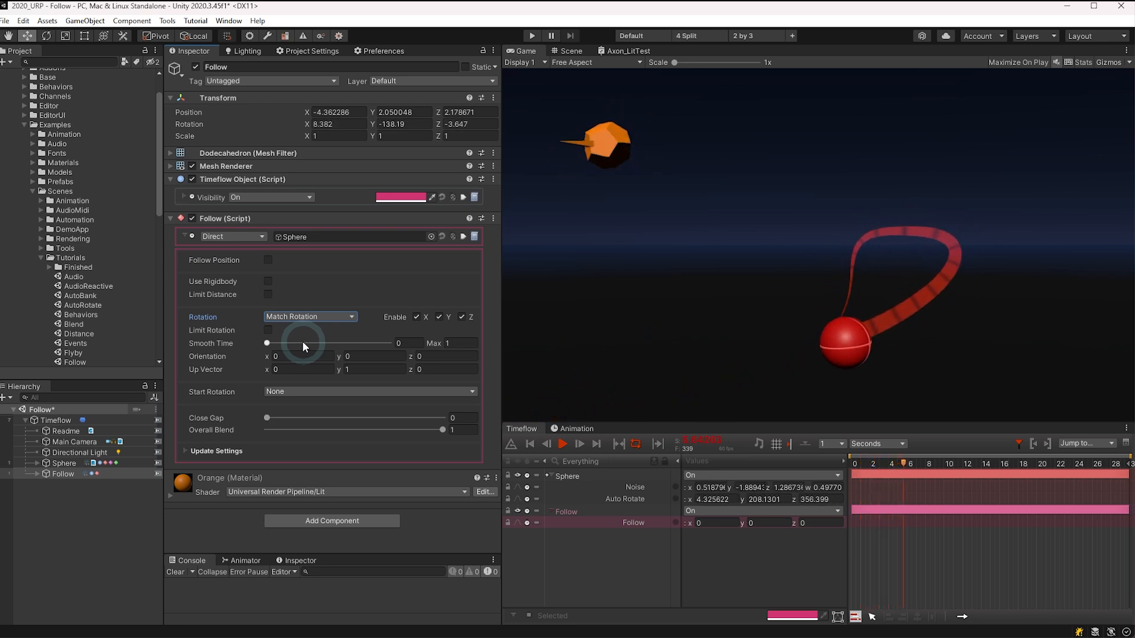
click(295, 318)
click(293, 357)
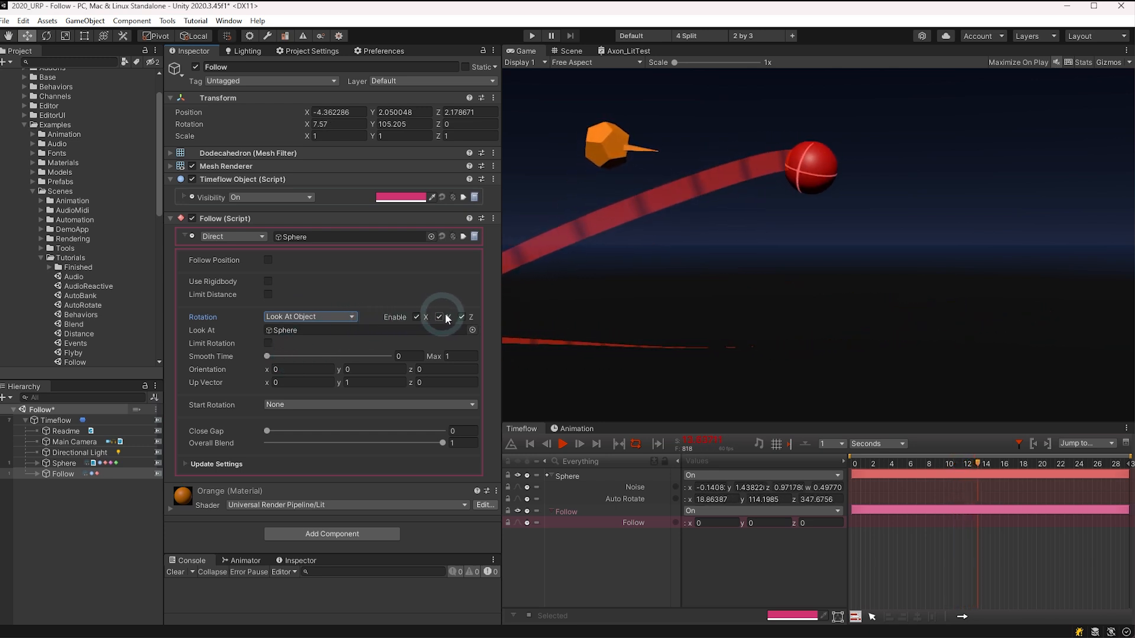
Try Limit Rotation, turn it back off, and set the rotation Smooth Time to 0.341.
click(268, 344)
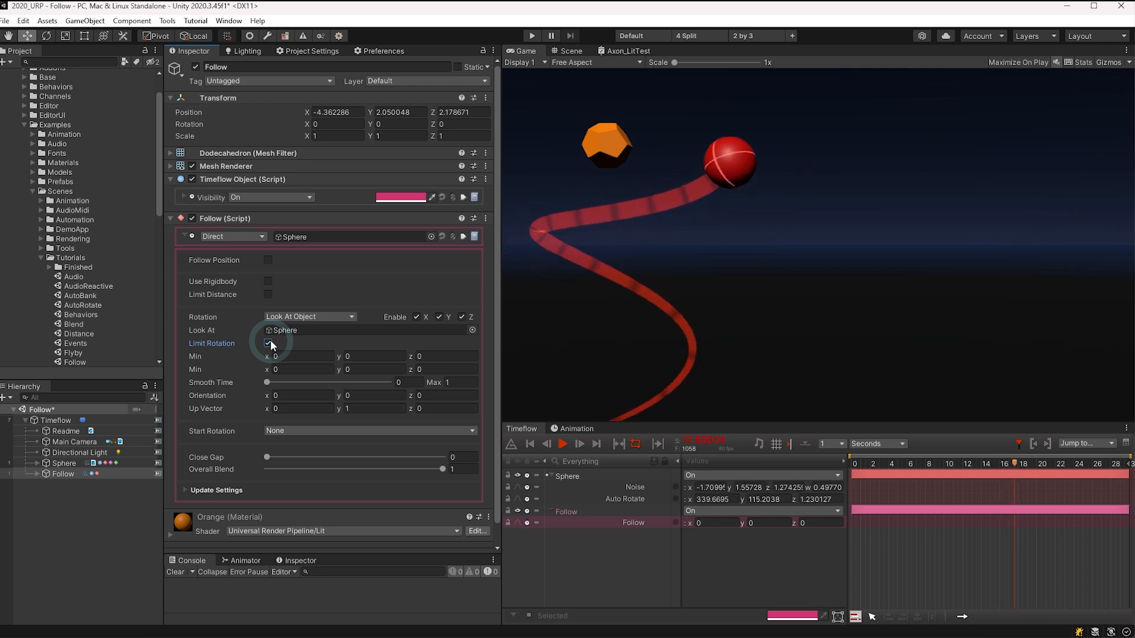
click(268, 344)
drag(267, 356, 362, 357)
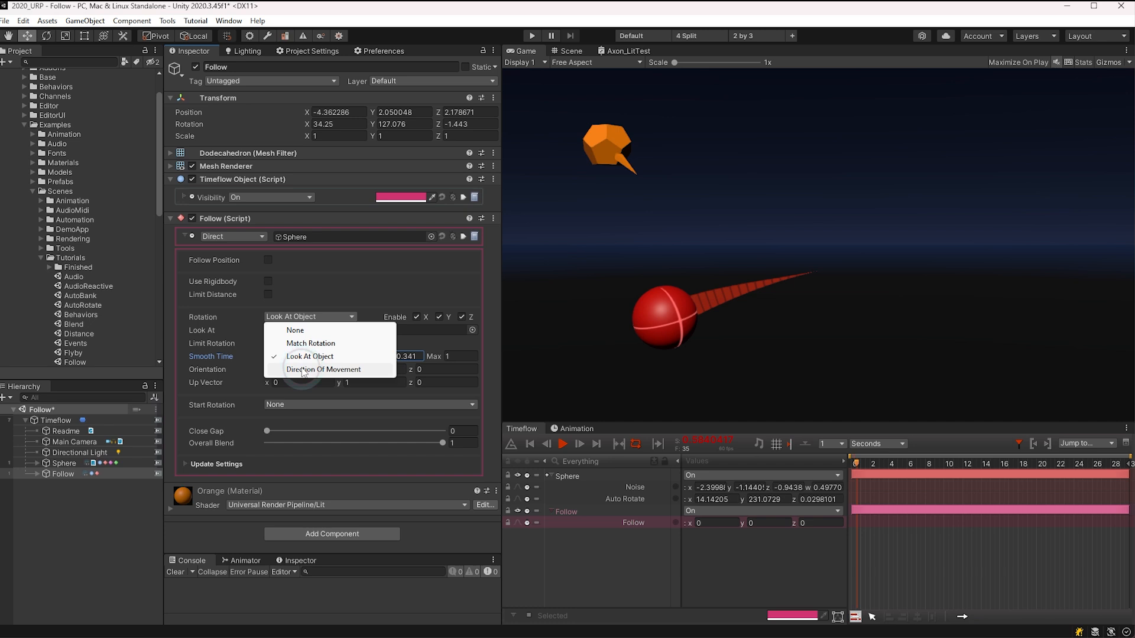
Set the rotation mode to Direction Of Movement and re-enable Follow Position with a Target Distance of 2.
click(302, 370)
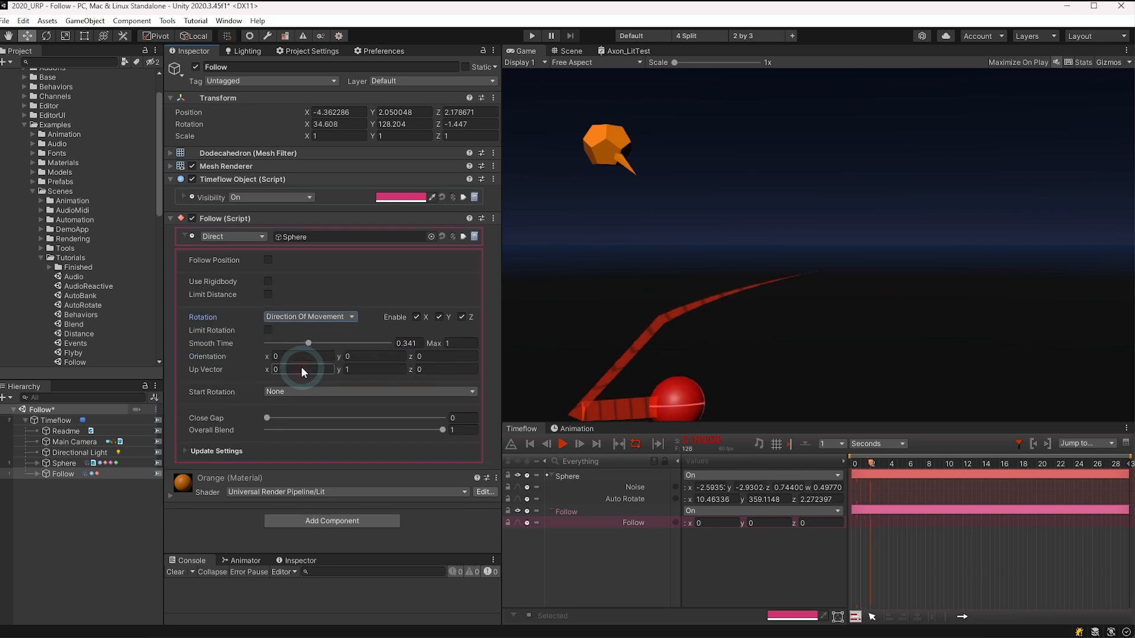
click(268, 260)
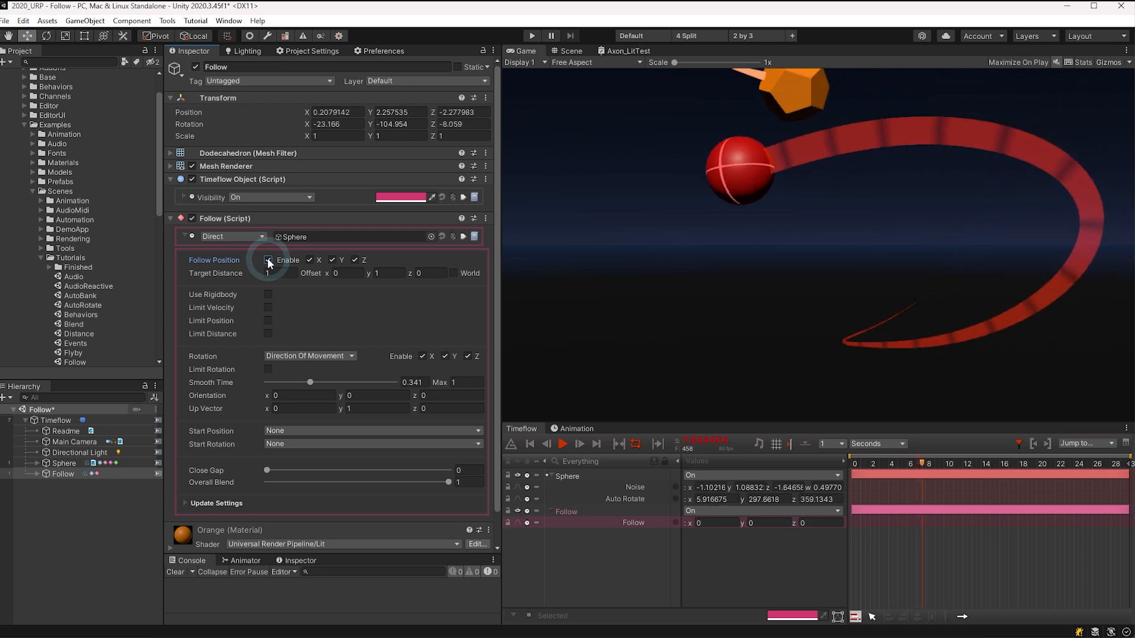
click(270, 276)
text(2)
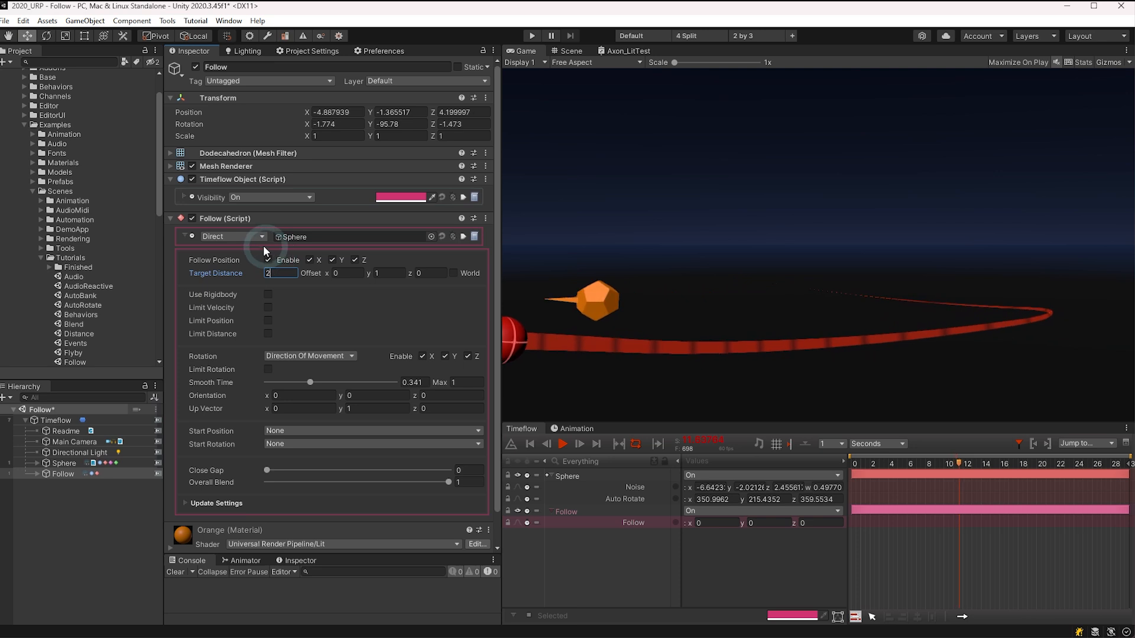
Switch the follow mode to Lerp, raise the Smooth Time maximum to 3, and set Smooth Time to 2.67.
click(245, 237)
click(229, 263)
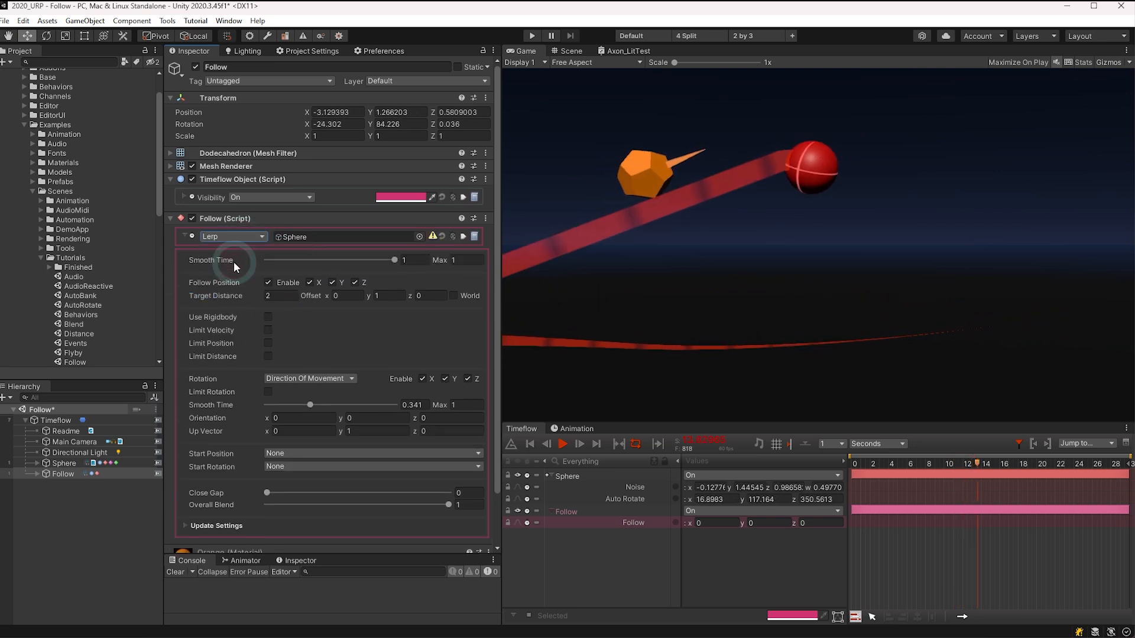
mouse_move(381, 256)
mouse_down()
mouse_move(309, 256)
mouse_move(372, 263)
mouse_up()
click(471, 260)
text(3)
click(380, 260)
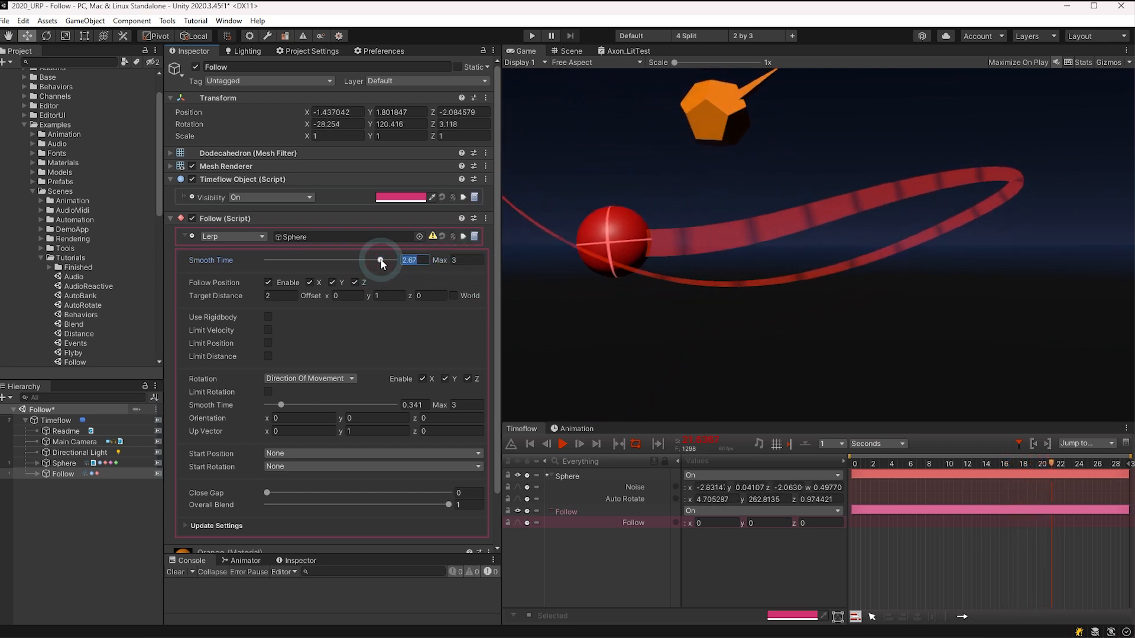
Try the Smooth Damp follow mode with a Smooth Time of 0.84, and switch to Smooth Approach.
click(253, 238)
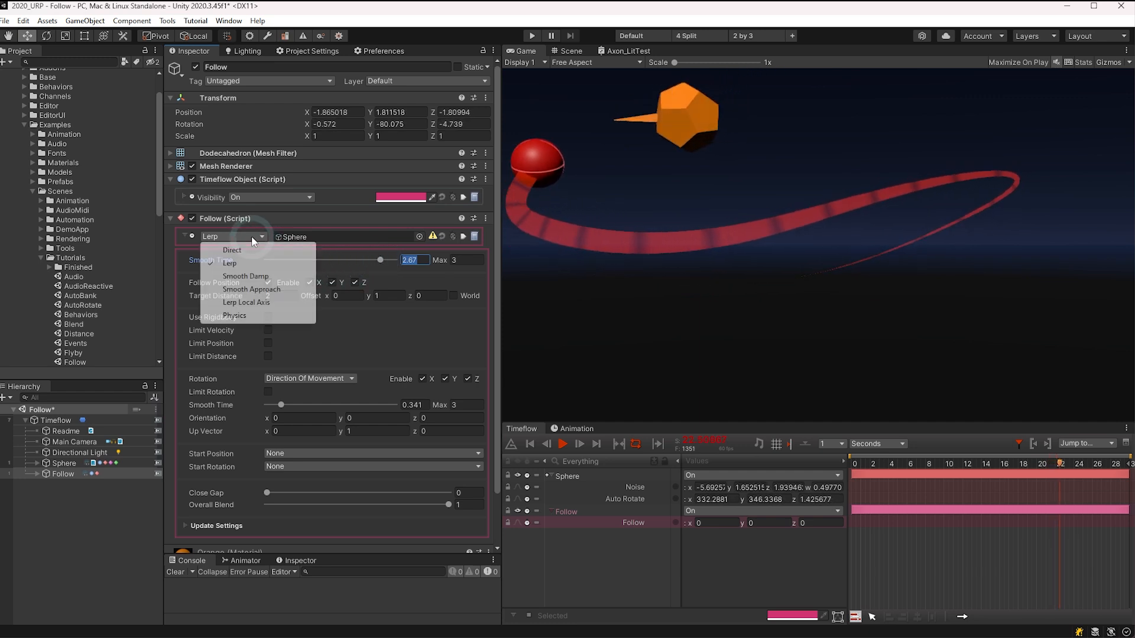
click(243, 276)
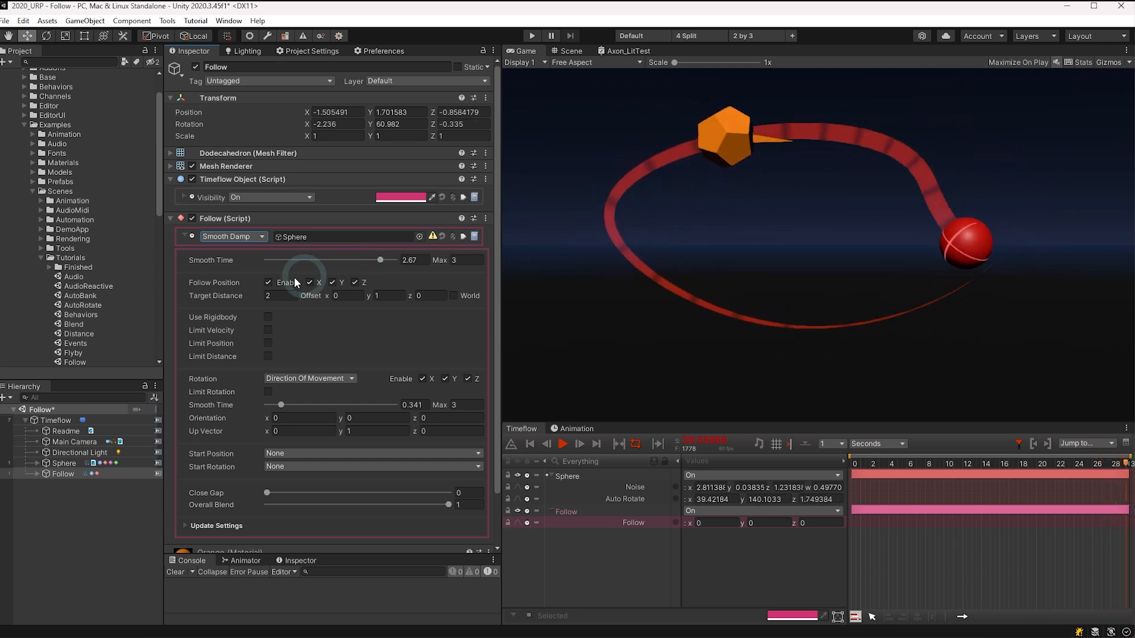
click(298, 260)
click(233, 236)
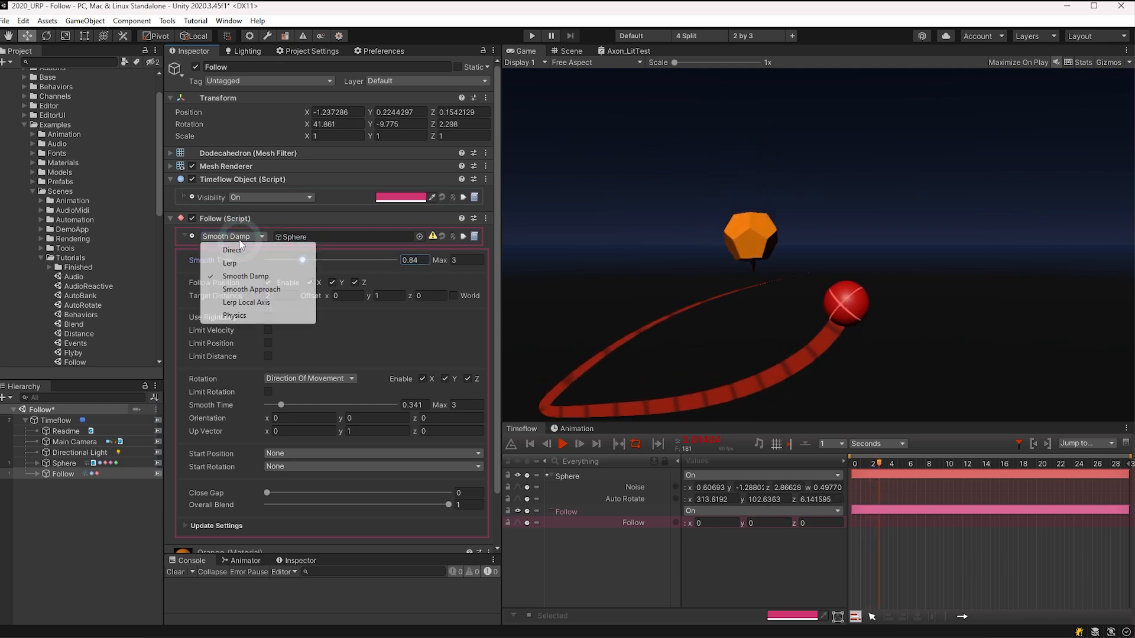
click(237, 289)
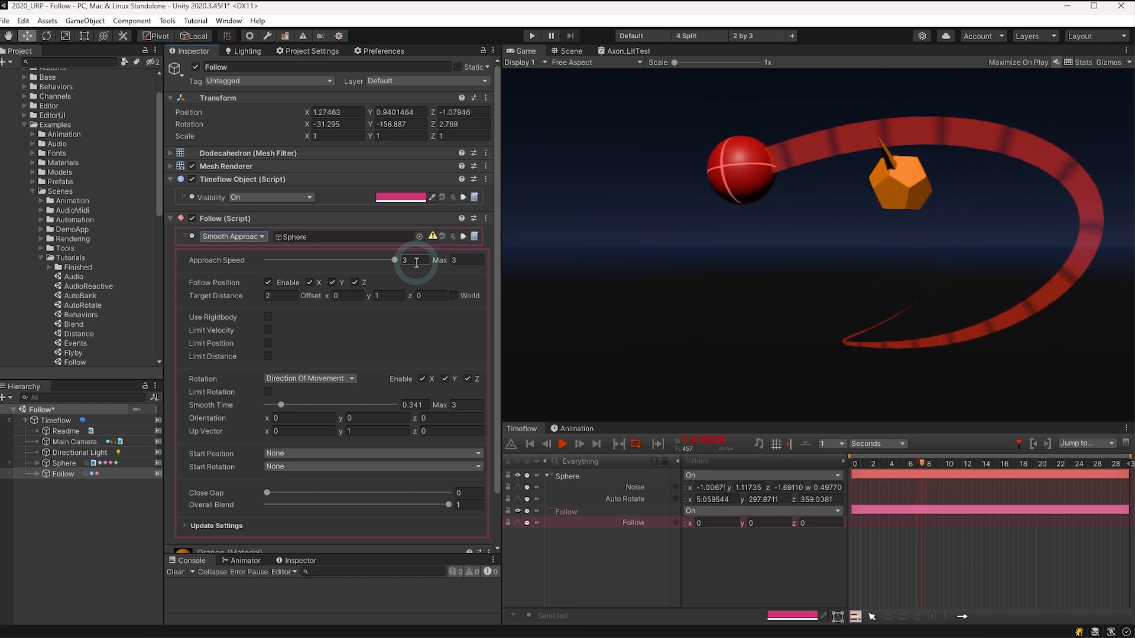
Try the Lerp Local Axis follow mode with a Smooth Time of 1 on both X and Y.
click(251, 237)
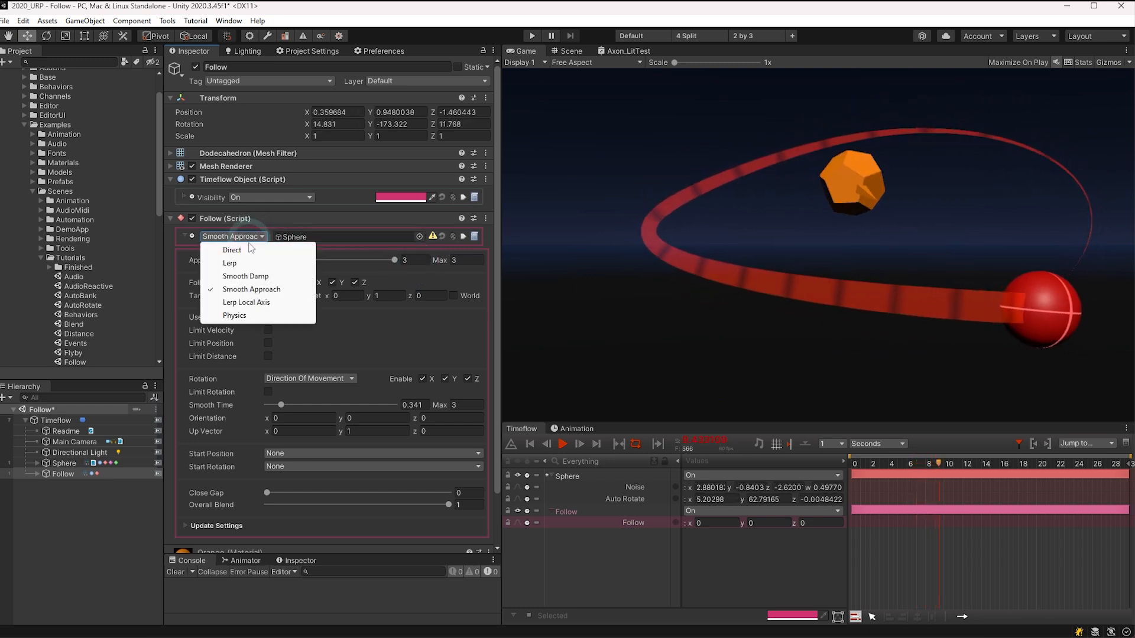
click(241, 303)
click(271, 296)
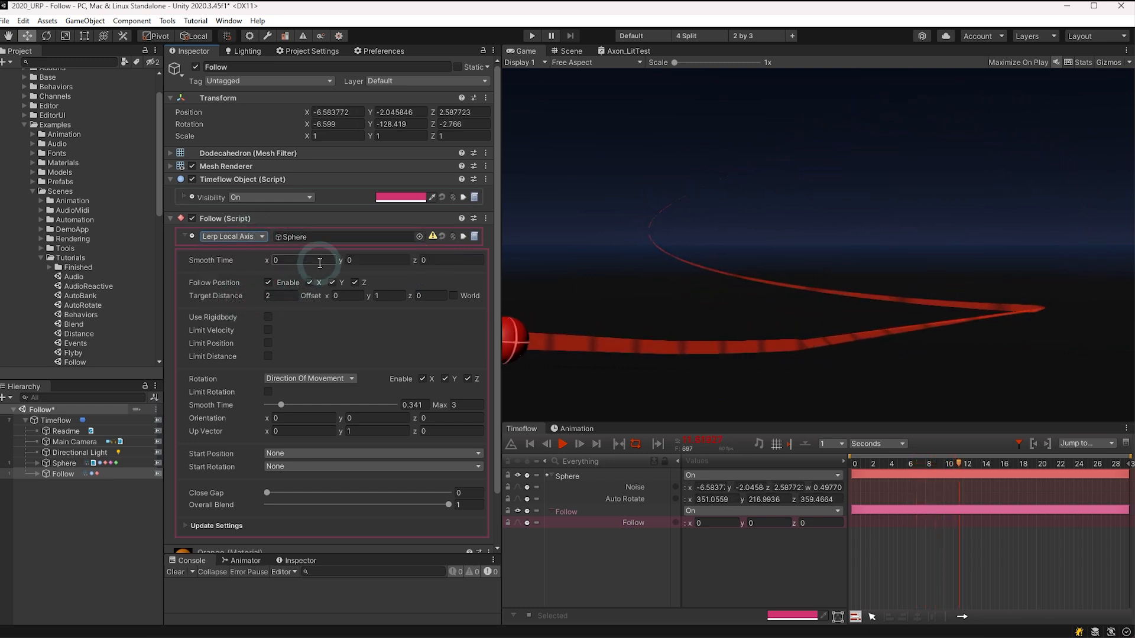
click(372, 260)
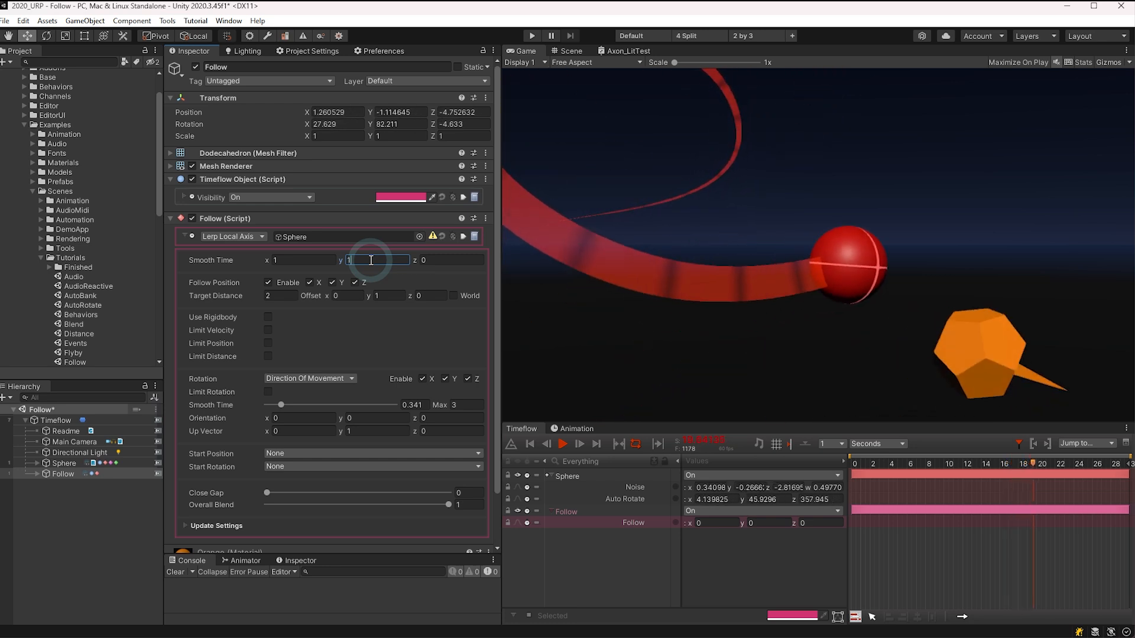
Try the Physics follow mode with its Editor Mode set to Lerp, and review the available Force Mode options.
click(250, 236)
click(249, 317)
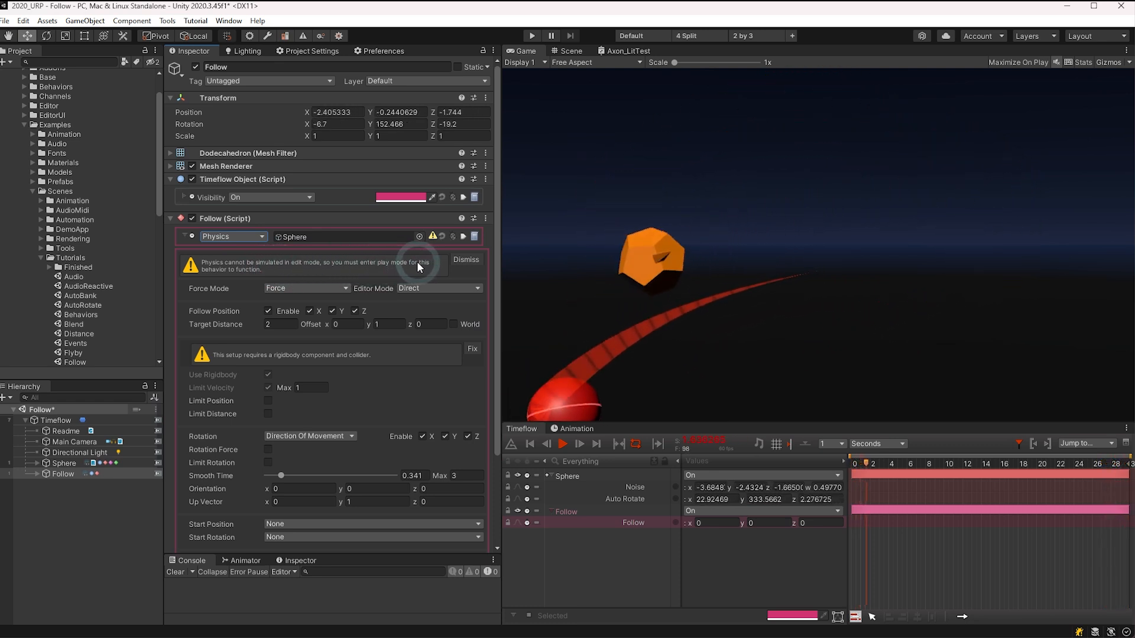
click(444, 289)
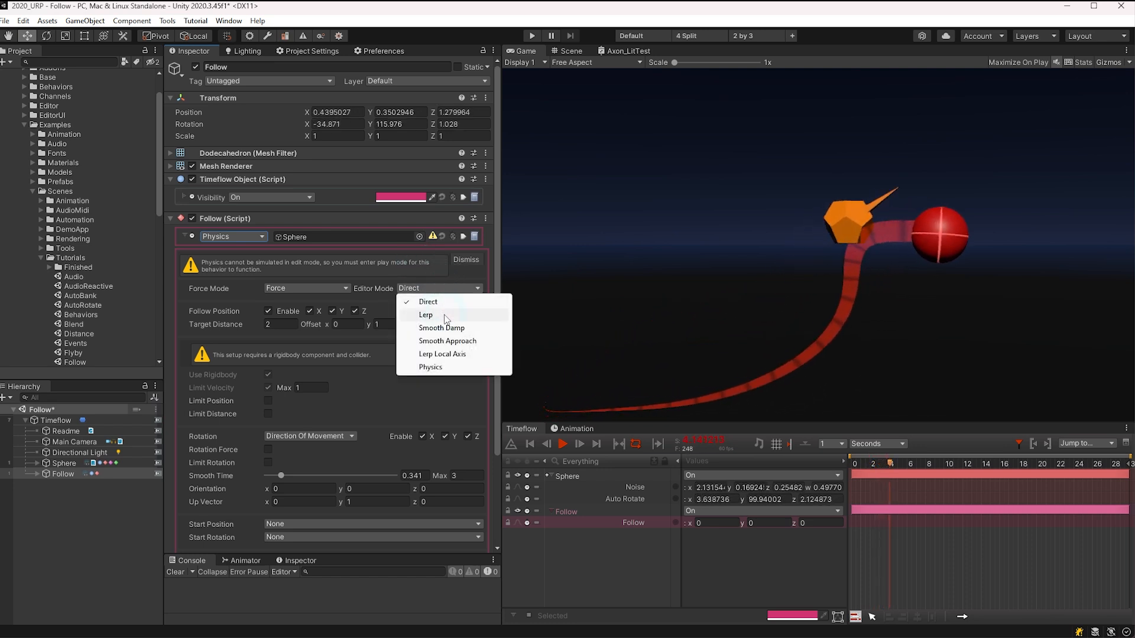
click(445, 315)
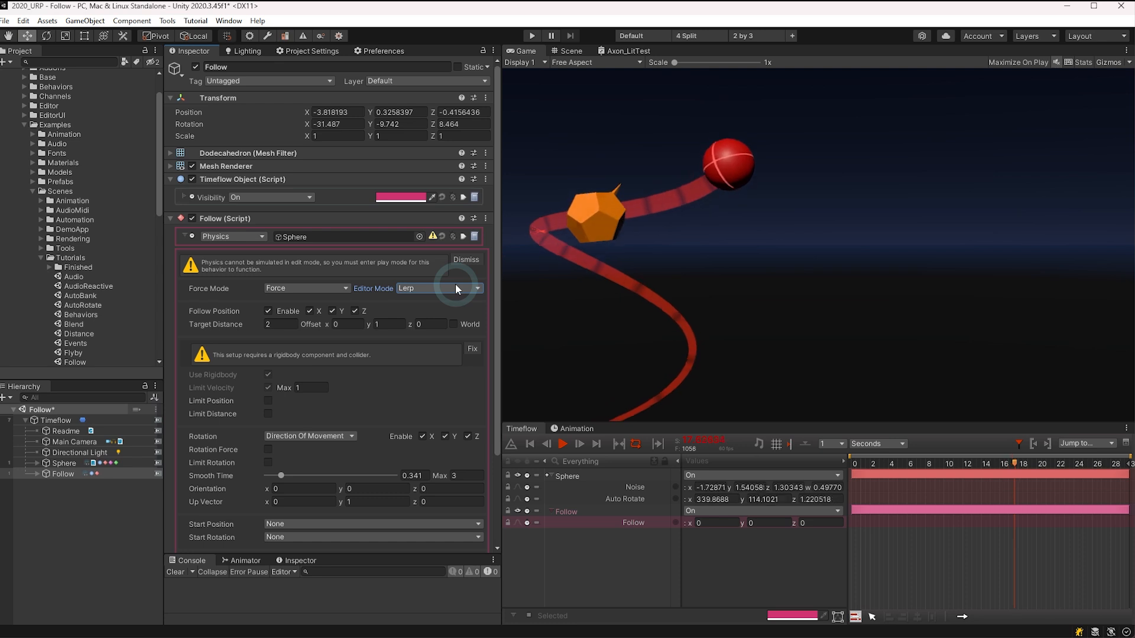
click(326, 289)
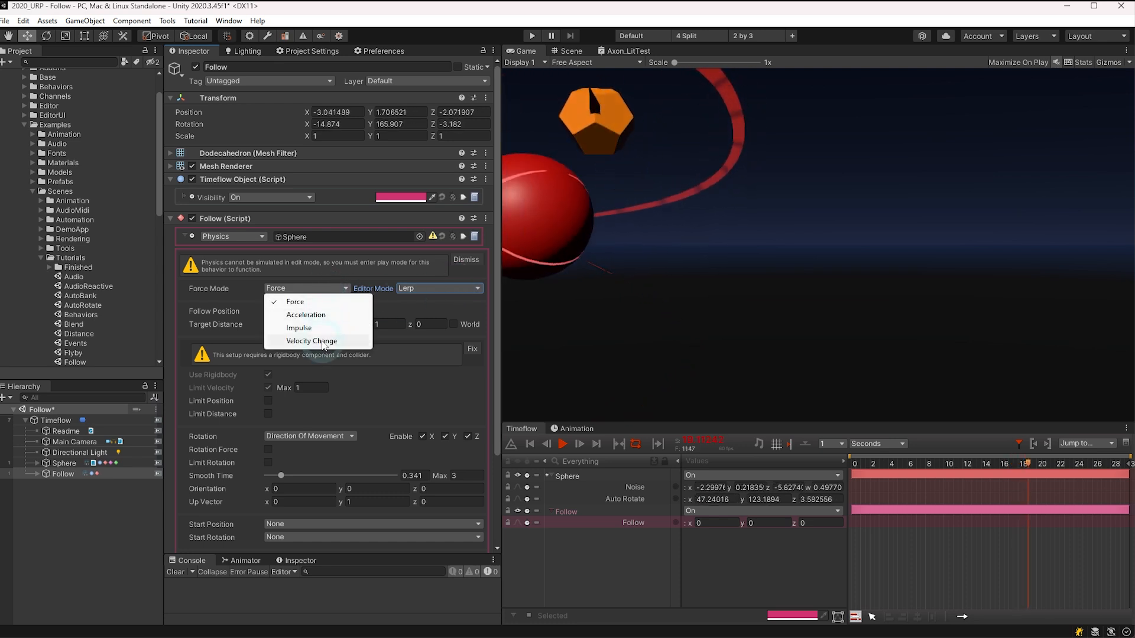
click(444, 314)
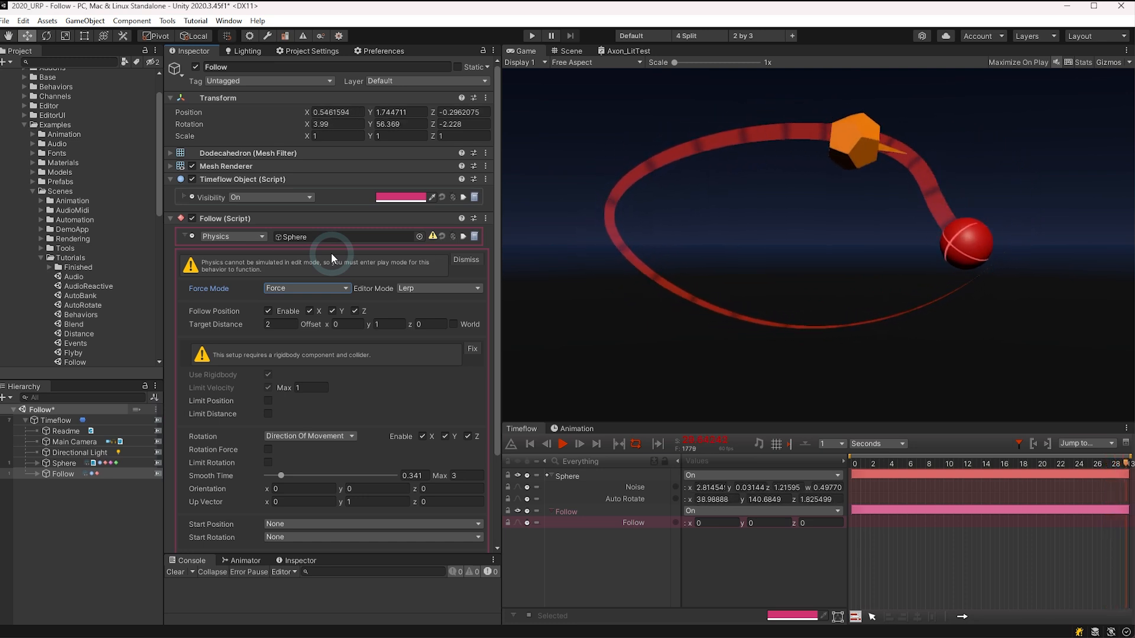
Switch the follow mode back to Lerp and disable Use Rigidbody.
click(226, 235)
click(244, 264)
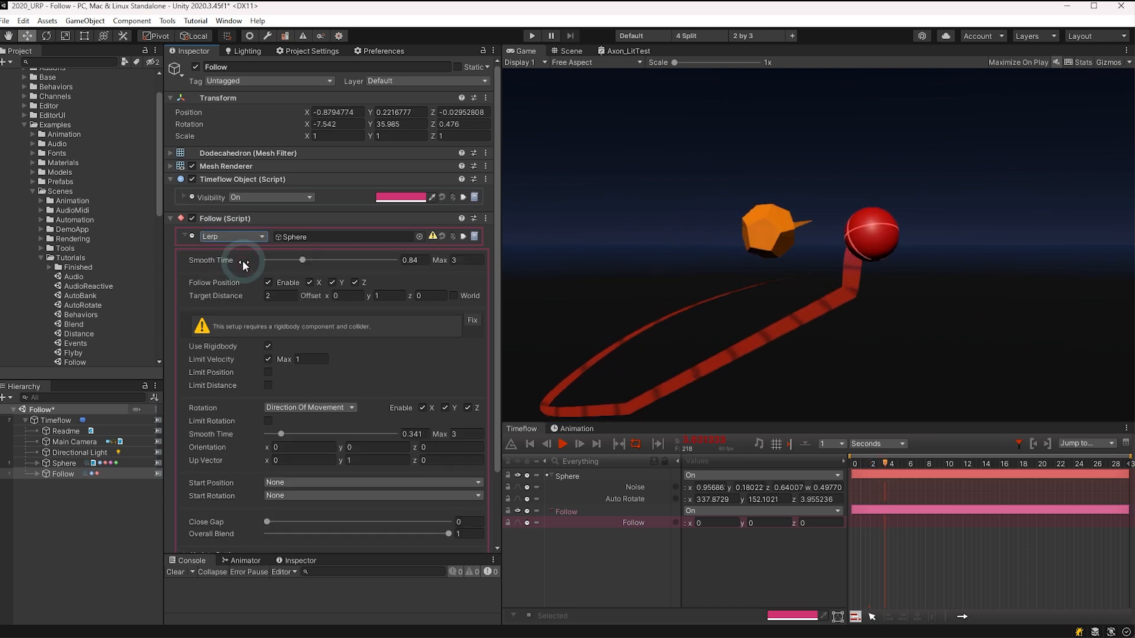
click(268, 347)
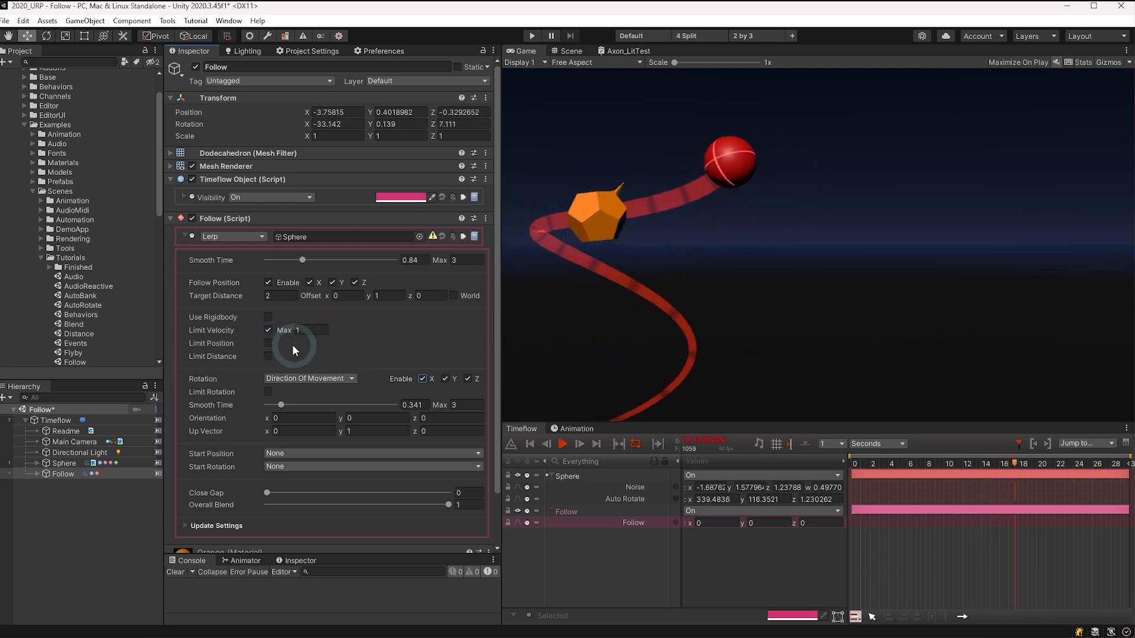
Try limiting the follower's position on the X axis, and turn Limit Position off again.
click(269, 344)
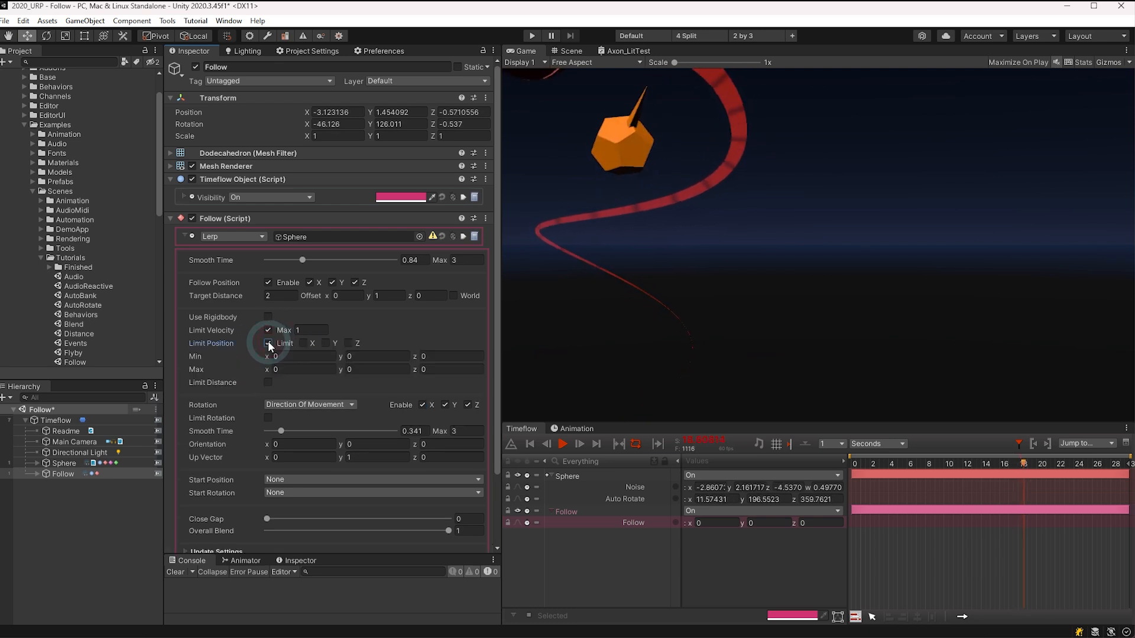
click(303, 344)
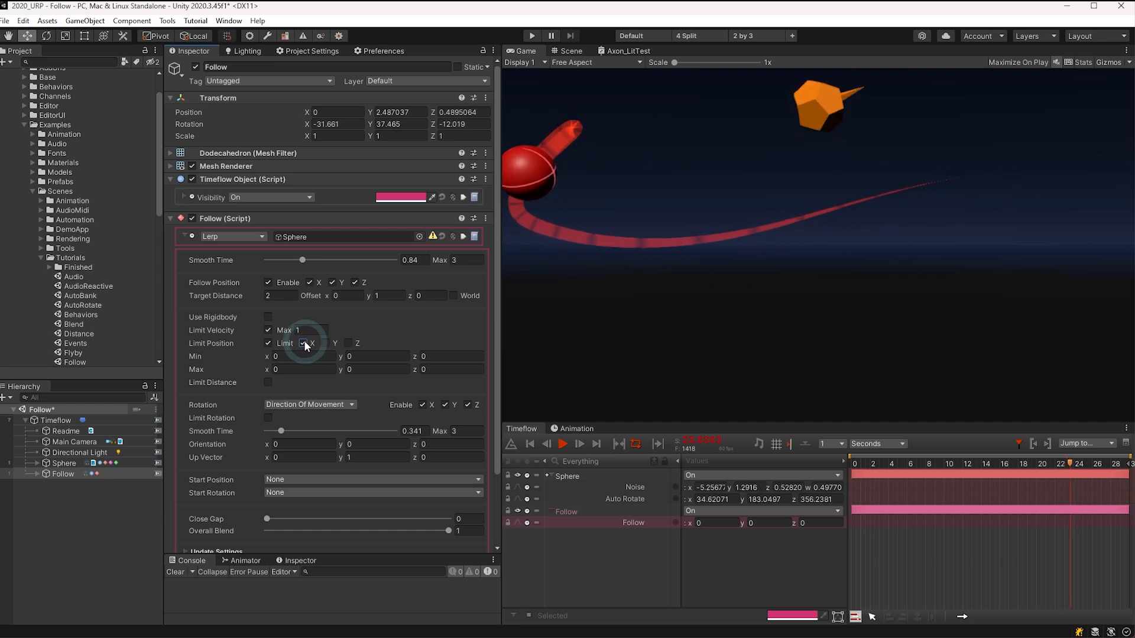
click(268, 344)
Try Limit Distance with a minimum of 2 and a maximum of 10, and turn it off again.
click(268, 356)
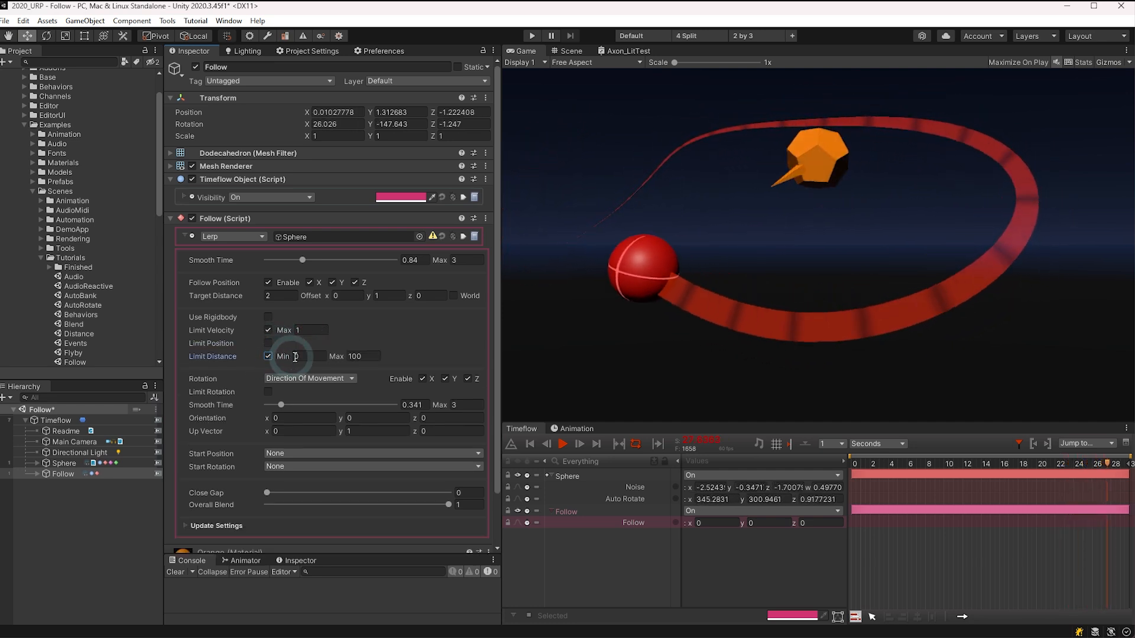
click(308, 356)
text(2)
click(359, 356)
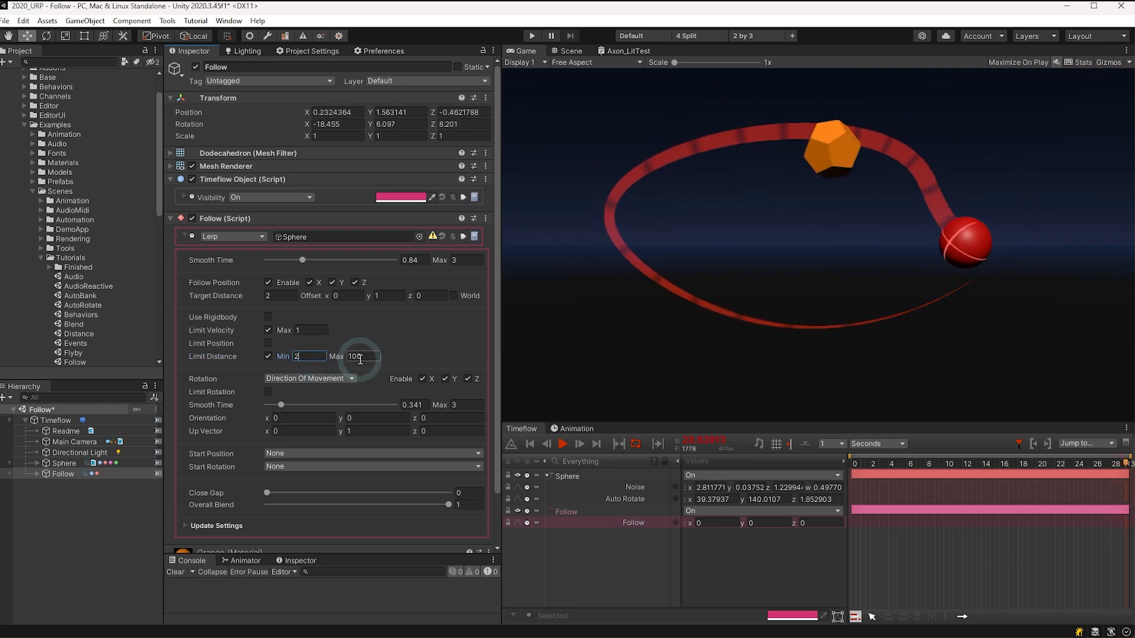
text(10)
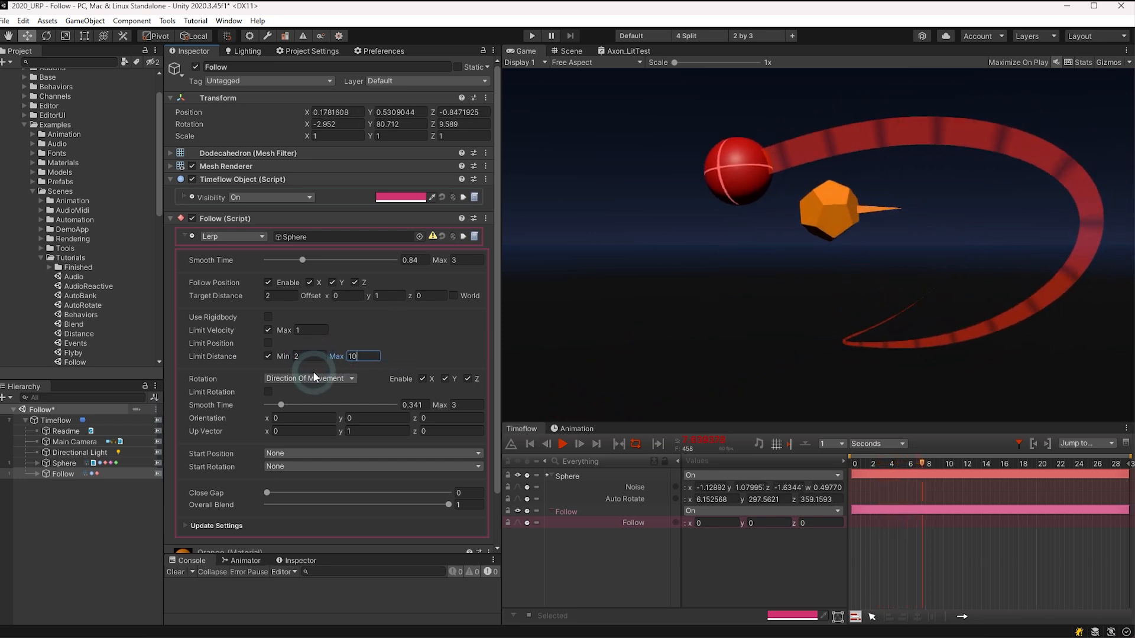
click(268, 355)
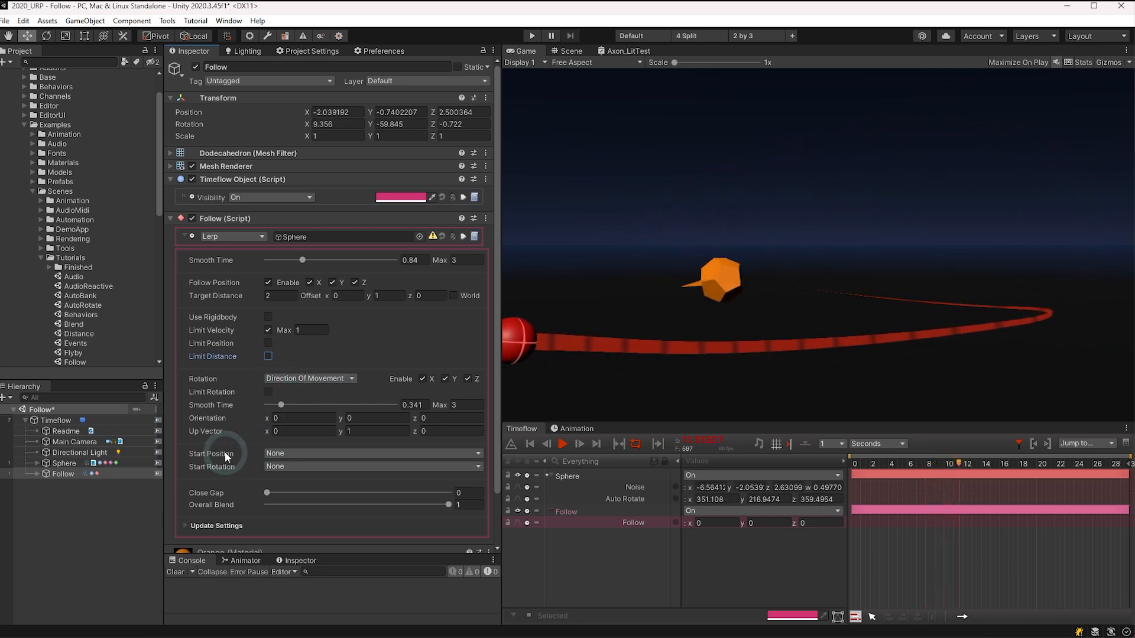
Review the start position and rotation options, and try Original as the Start Position.
click(286, 453)
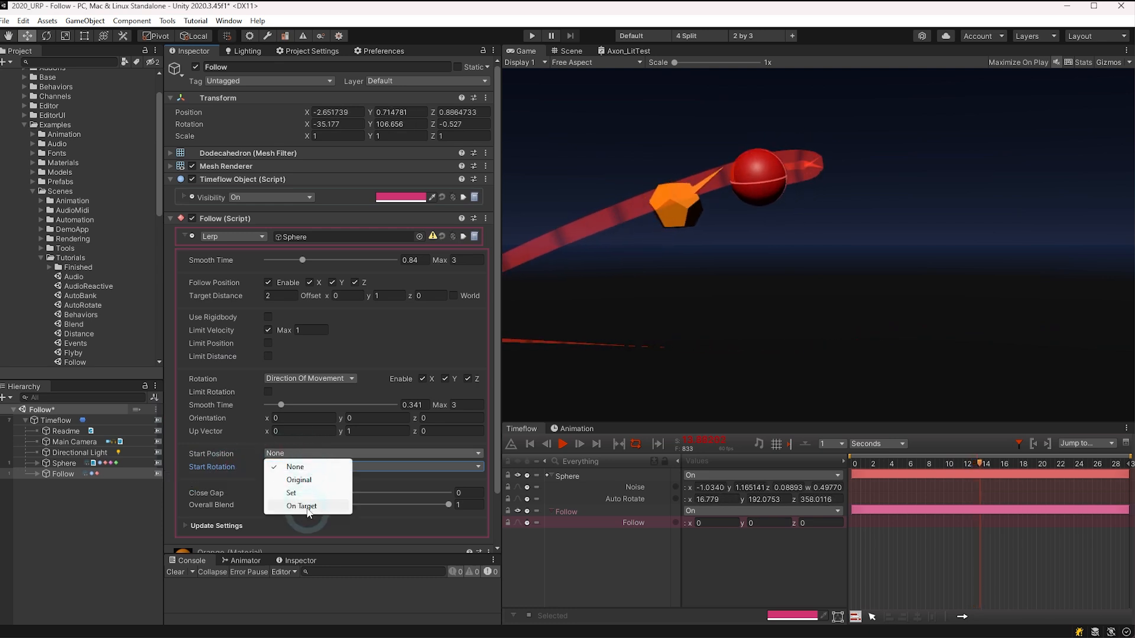
click(308, 466)
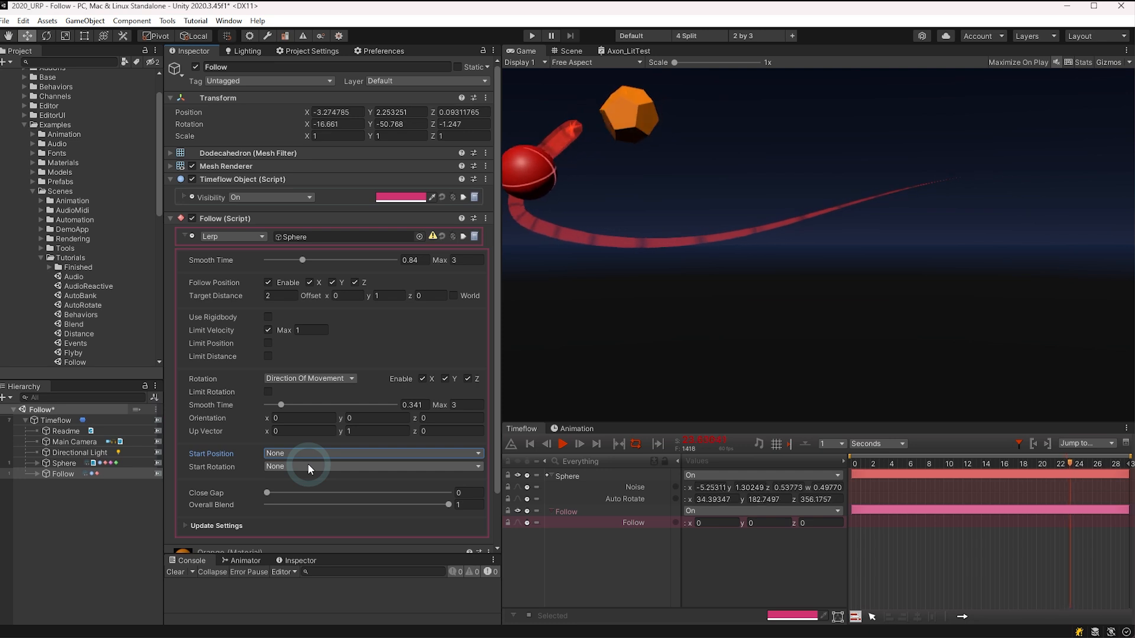
drag(498, 451, 496, 453)
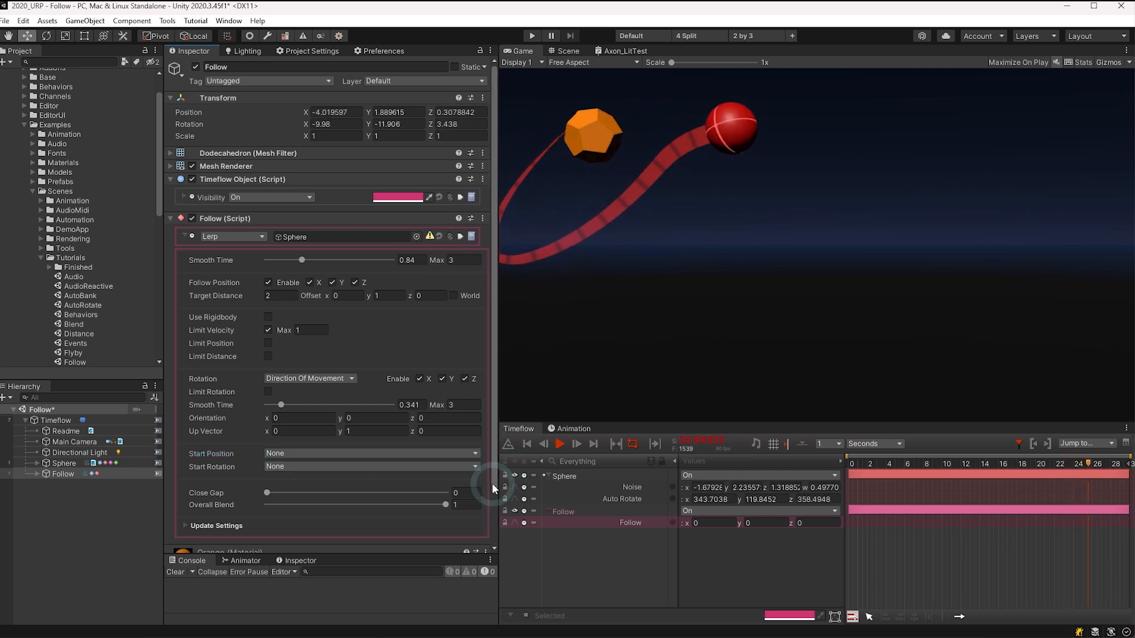
scroll(492, 483, down, 3)
click(277, 402)
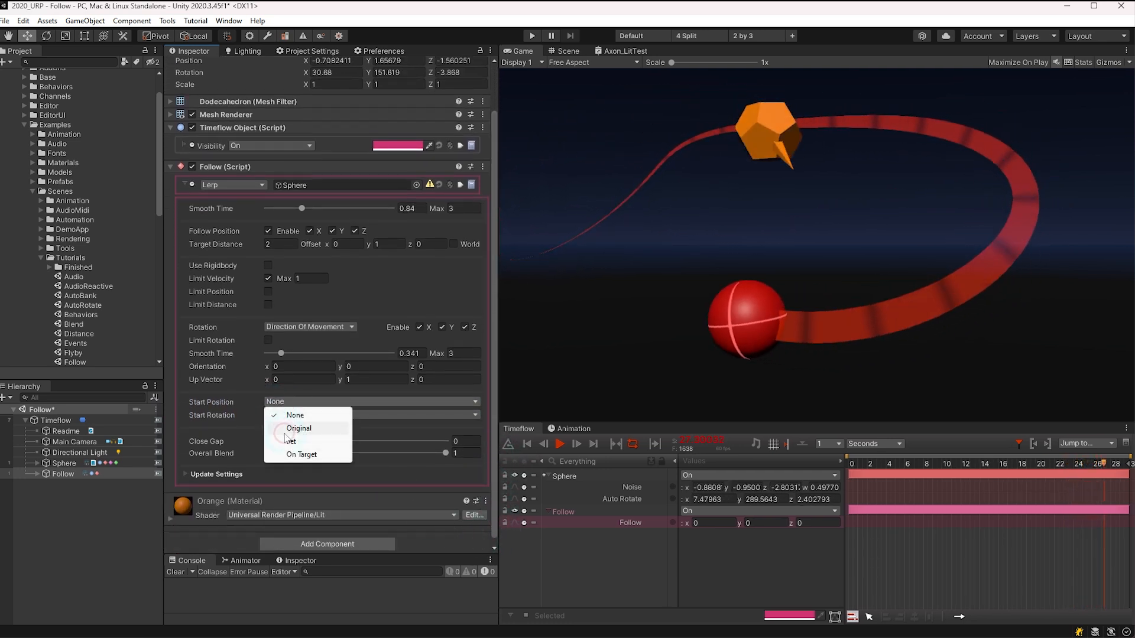
click(292, 430)
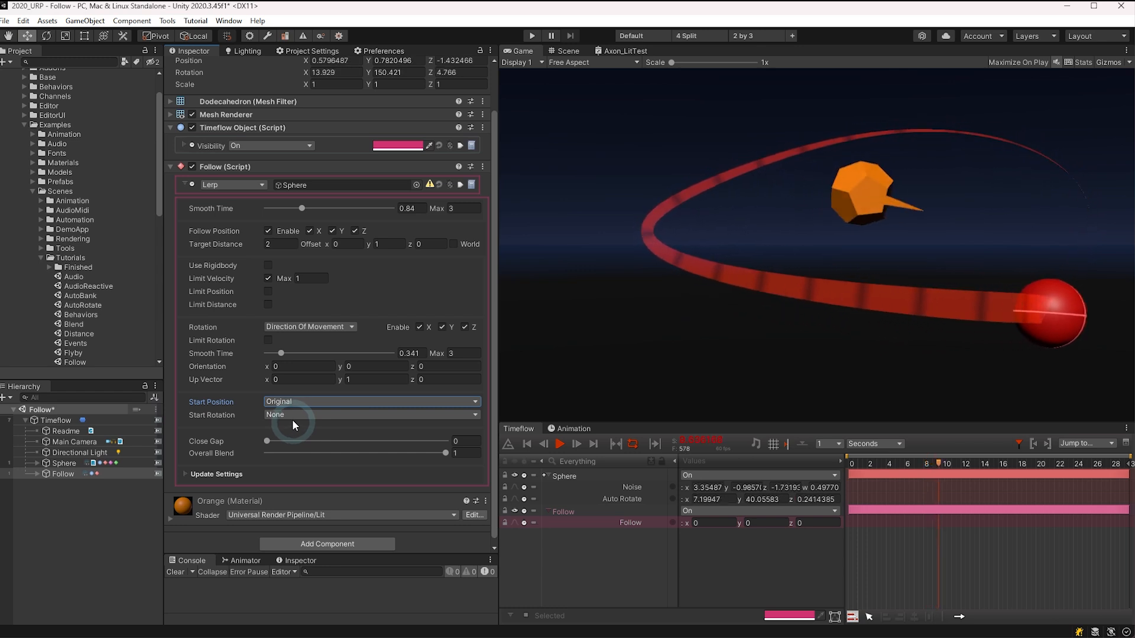
Try the Set option for Start Position and Start Rotation, capturing the object's current position and rotation as their values.
click(286, 403)
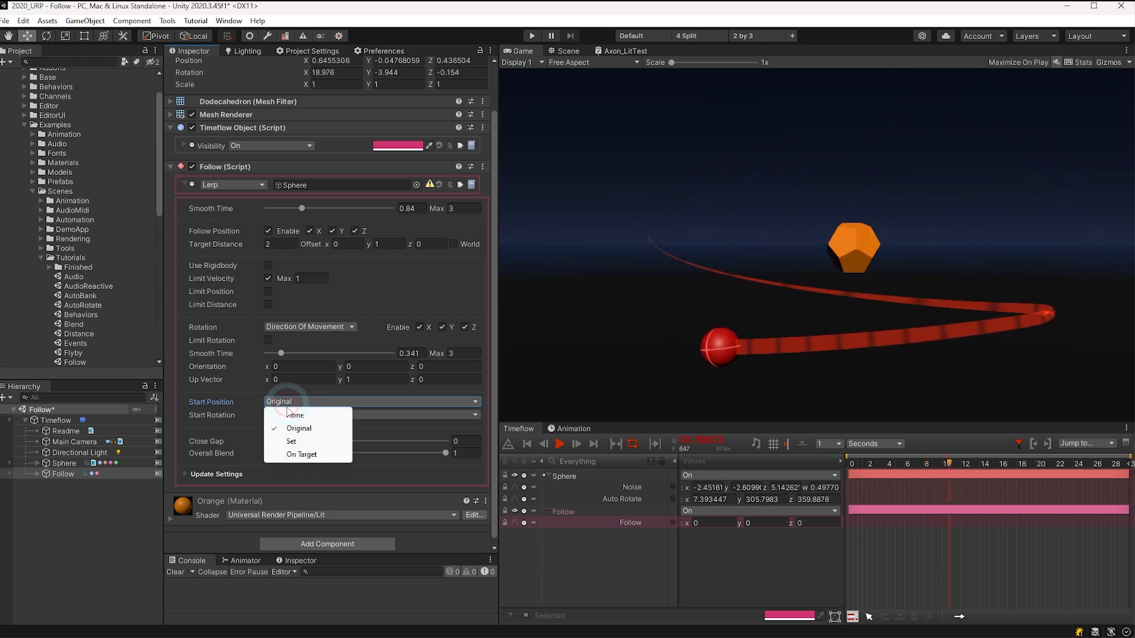
click(290, 442)
click(286, 416)
click(291, 455)
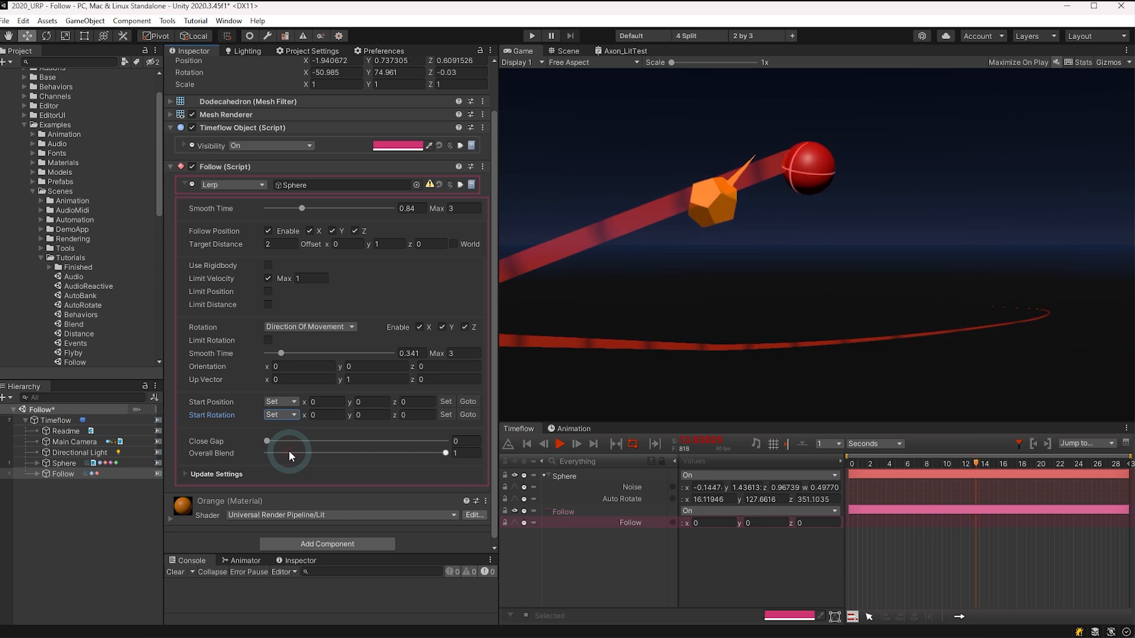
click(446, 402)
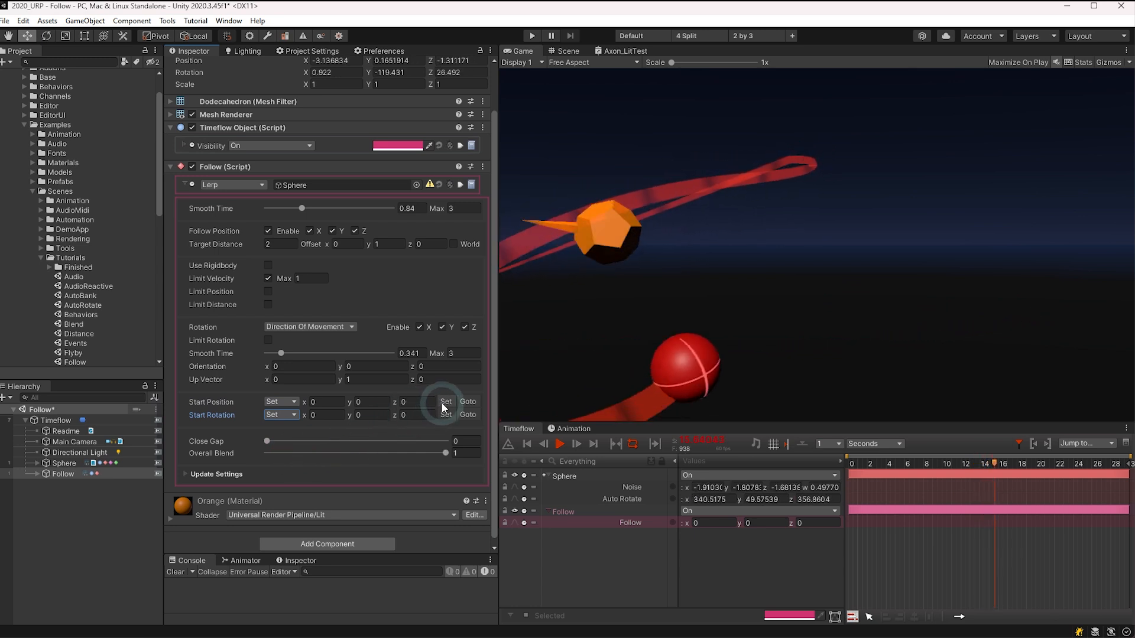
click(446, 414)
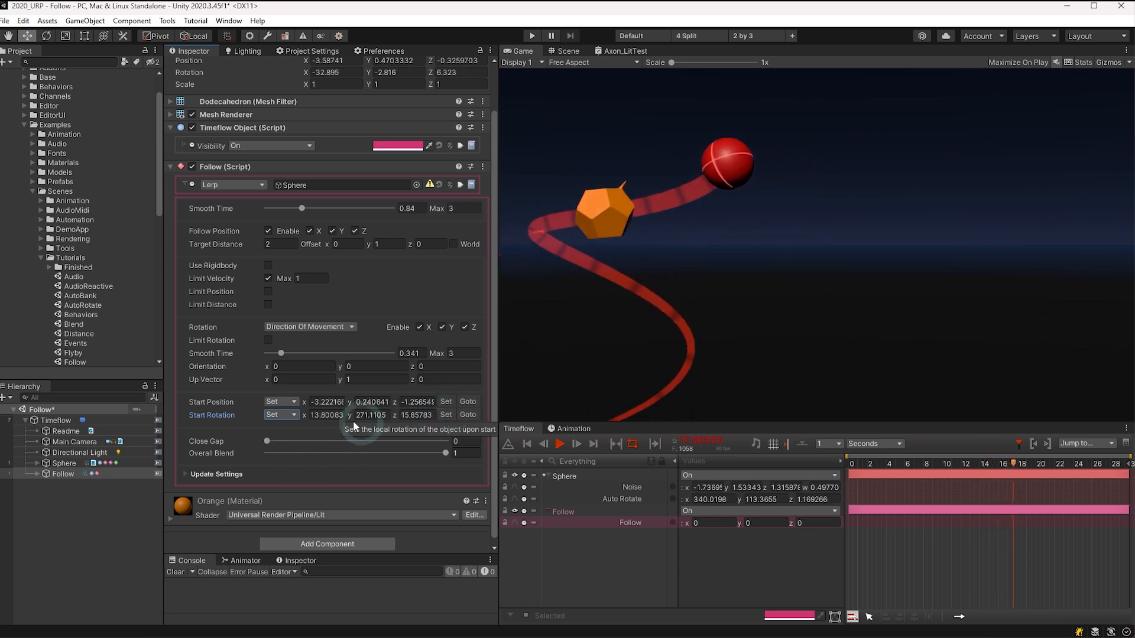
Set both Start Position and Start Rotation to On Target, and play the timeline to check the start.
click(281, 415)
click(291, 455)
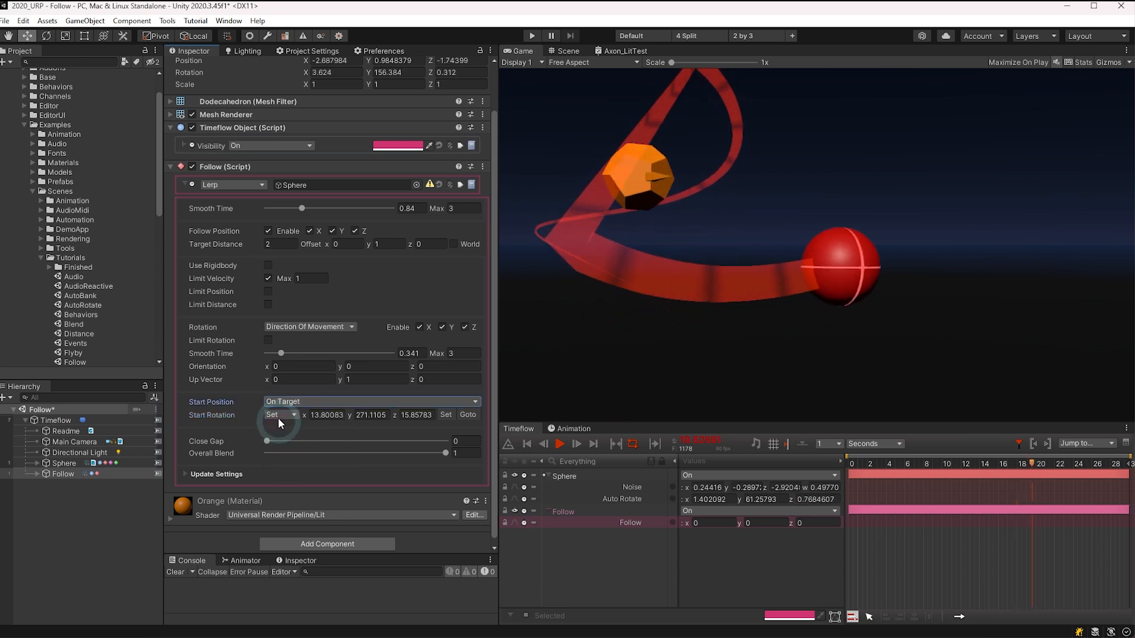
click(277, 415)
click(290, 464)
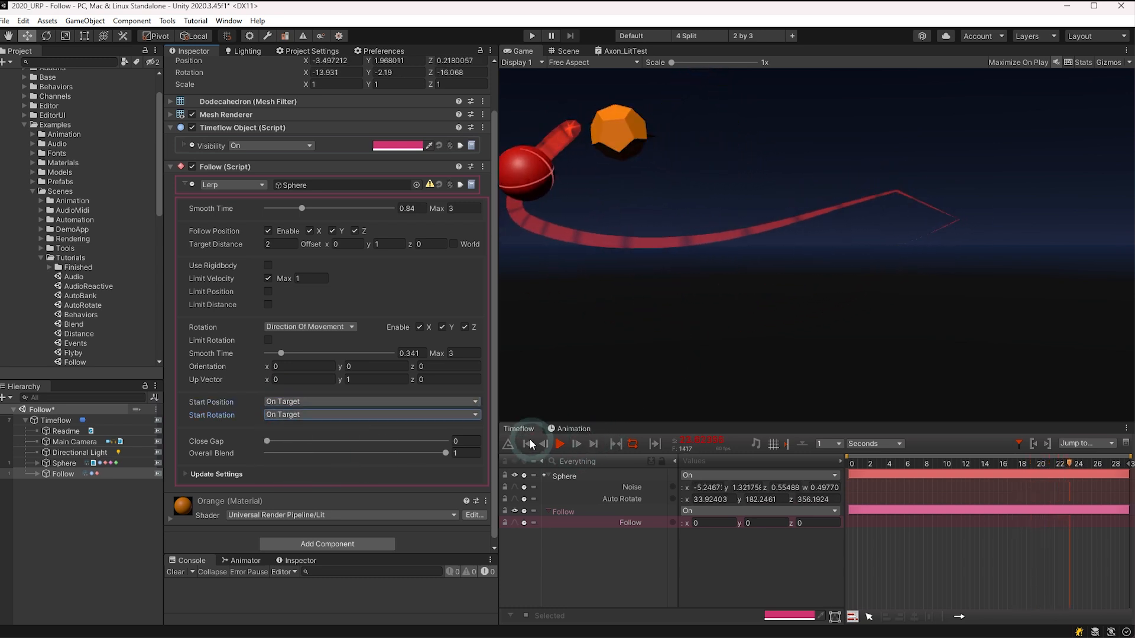
click(561, 447)
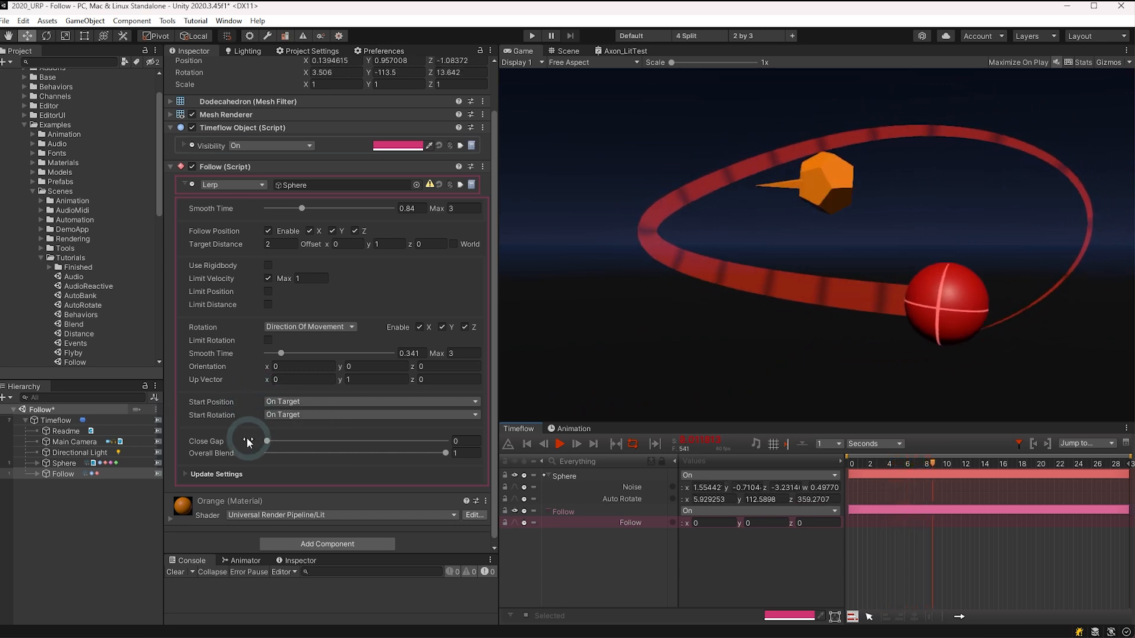
Raise Close Gap to 1, and set the Target Distance to 1 and the Y offset to 0.
click(267, 442)
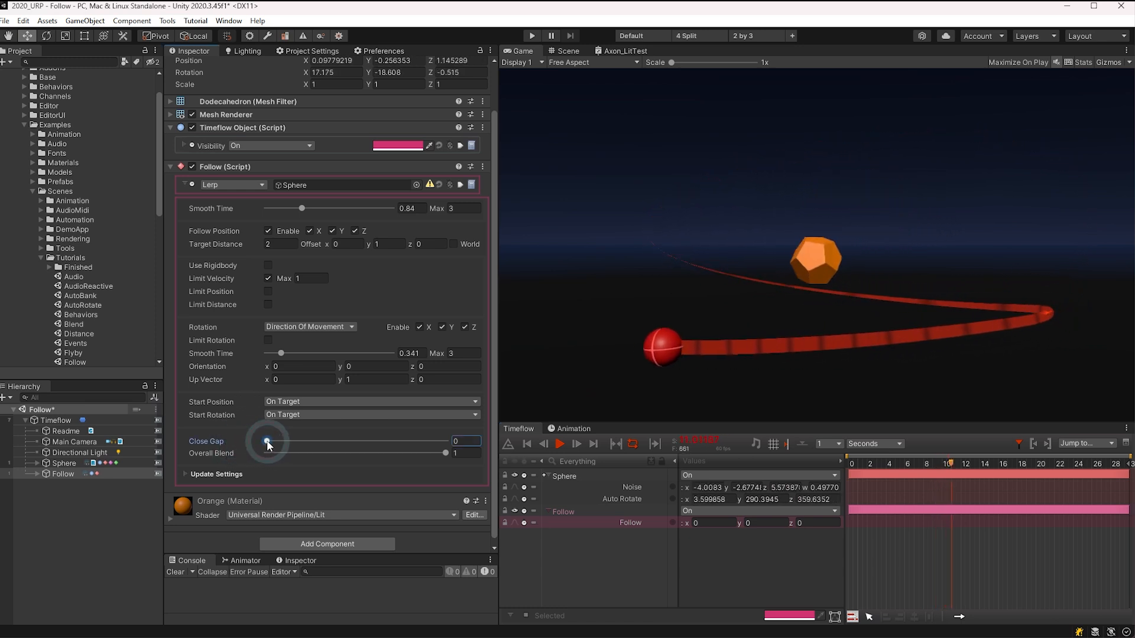
drag(406, 441, 482, 438)
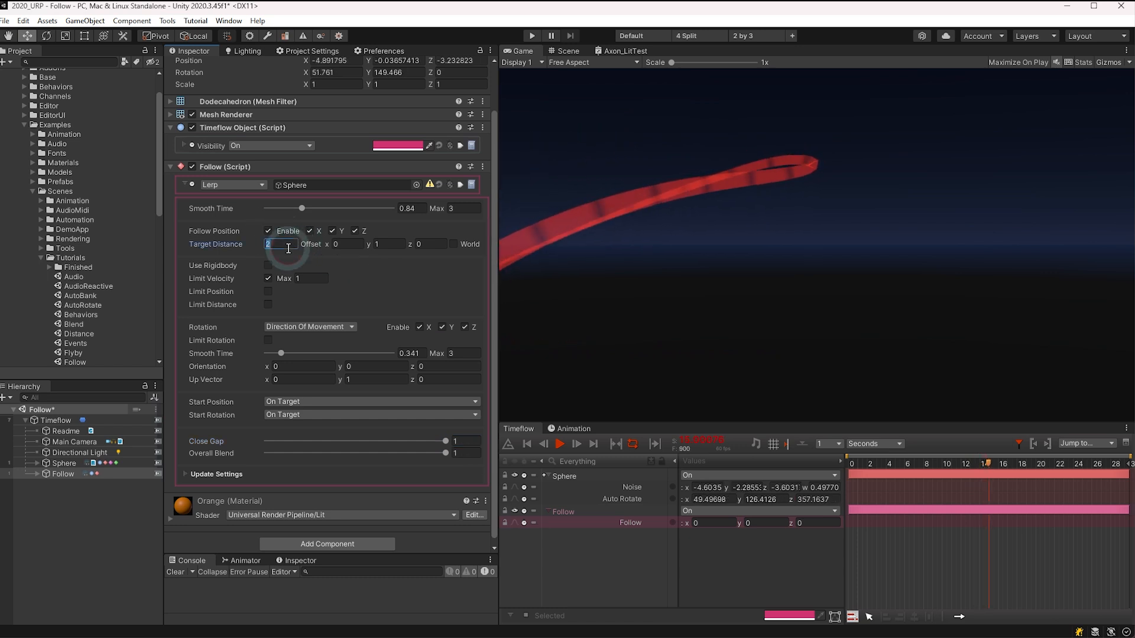
text(1)
click(388, 242)
text(0)
Return Close Gap to 0, and try an Overall Blend of 0 before restoring it to 1.
drag(448, 442, 290, 445)
drag(445, 441, 165, 430)
drag(441, 459, 247, 455)
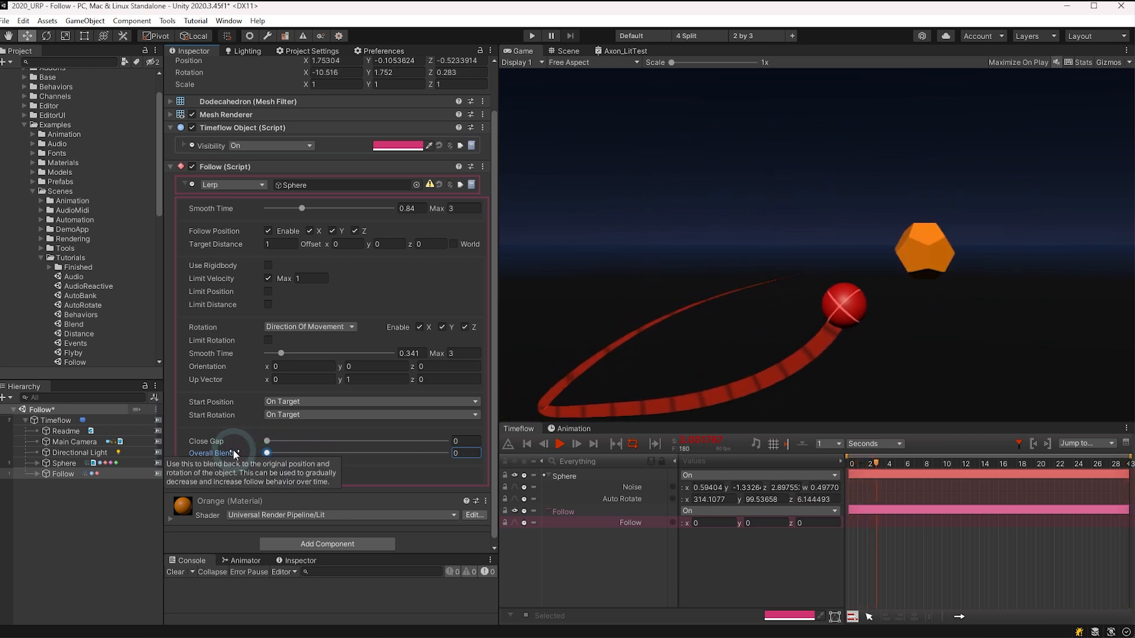
drag(268, 454, 496, 463)
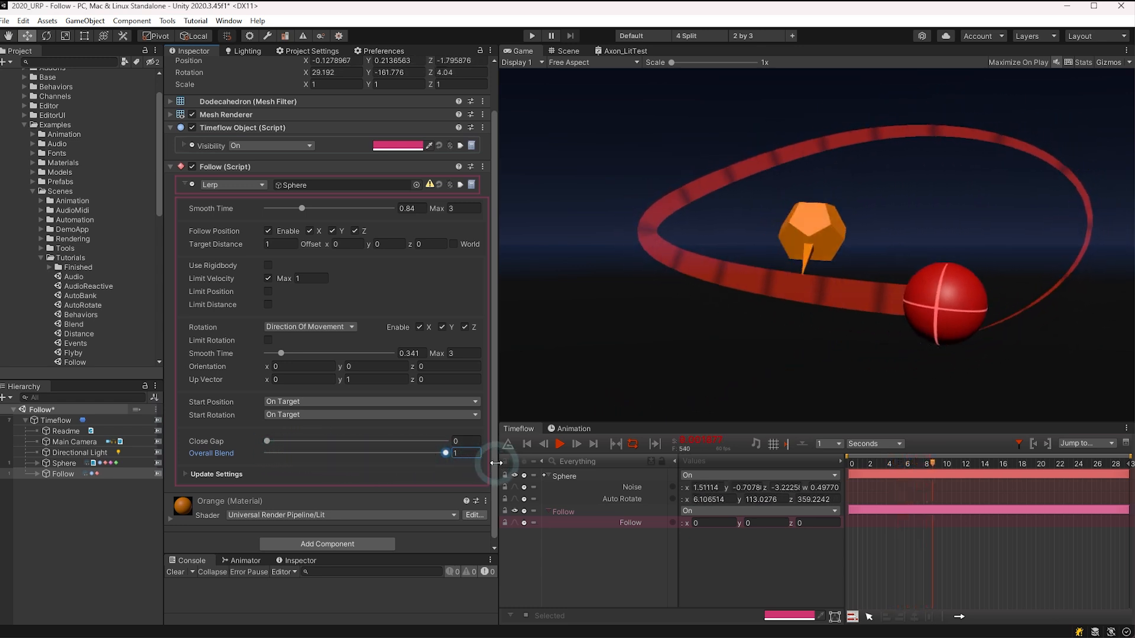
mouse_move(266, 441)
mouse_down()
mouse_move(324, 445)
mouse_move(273, 443)
mouse_up()
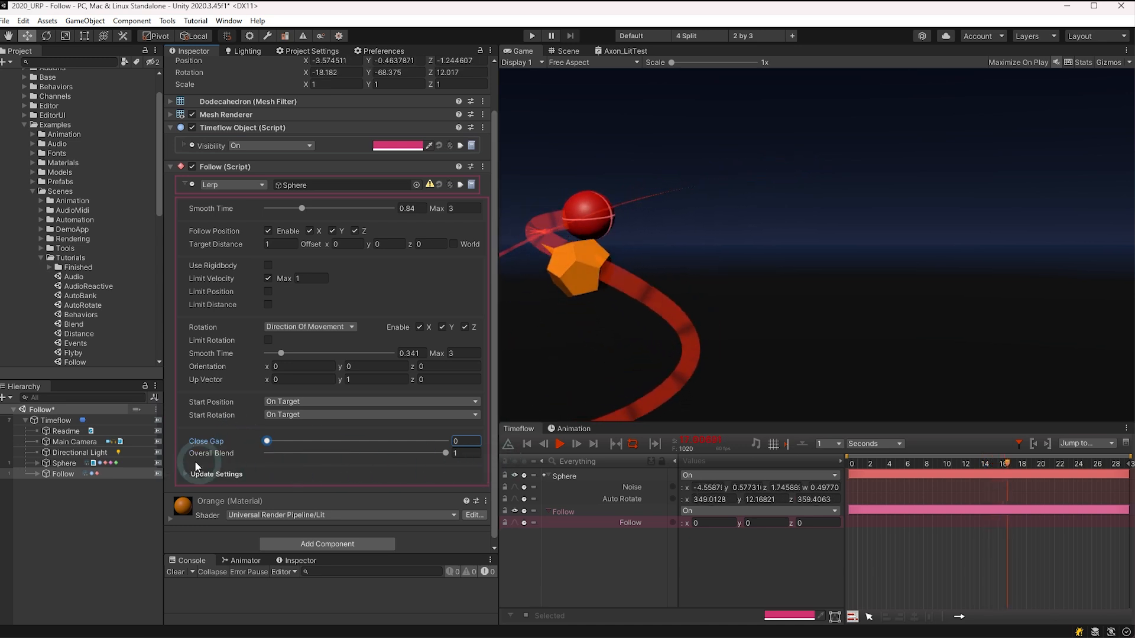
Expand the Update Settings, switch the update phase to Late Update, and review the update frequency options.
click(187, 474)
click(359, 493)
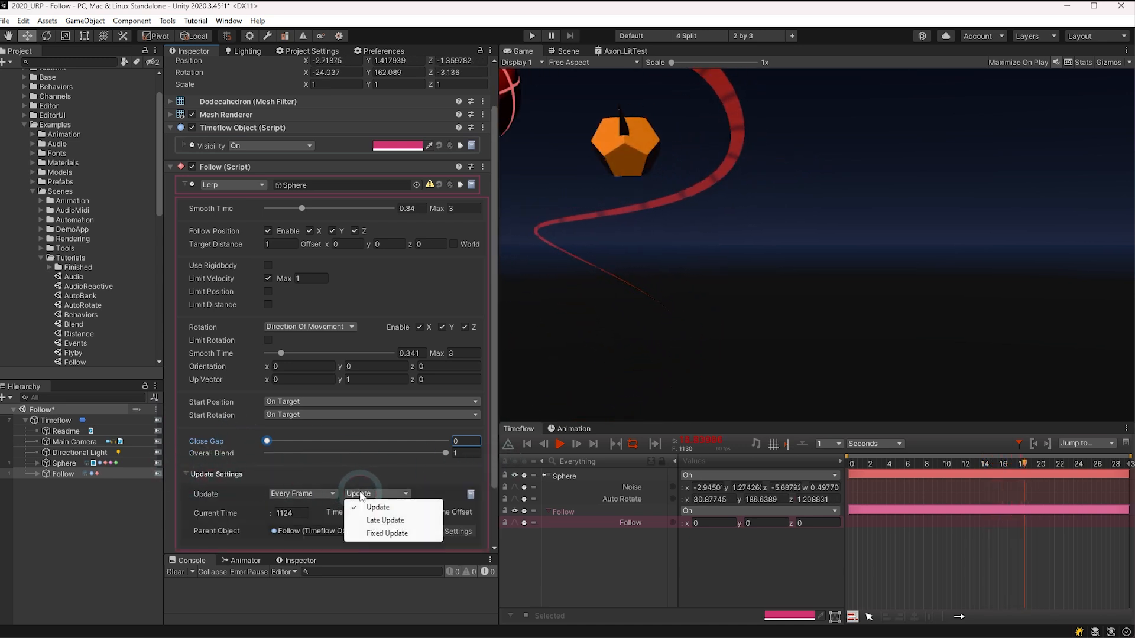
click(375, 520)
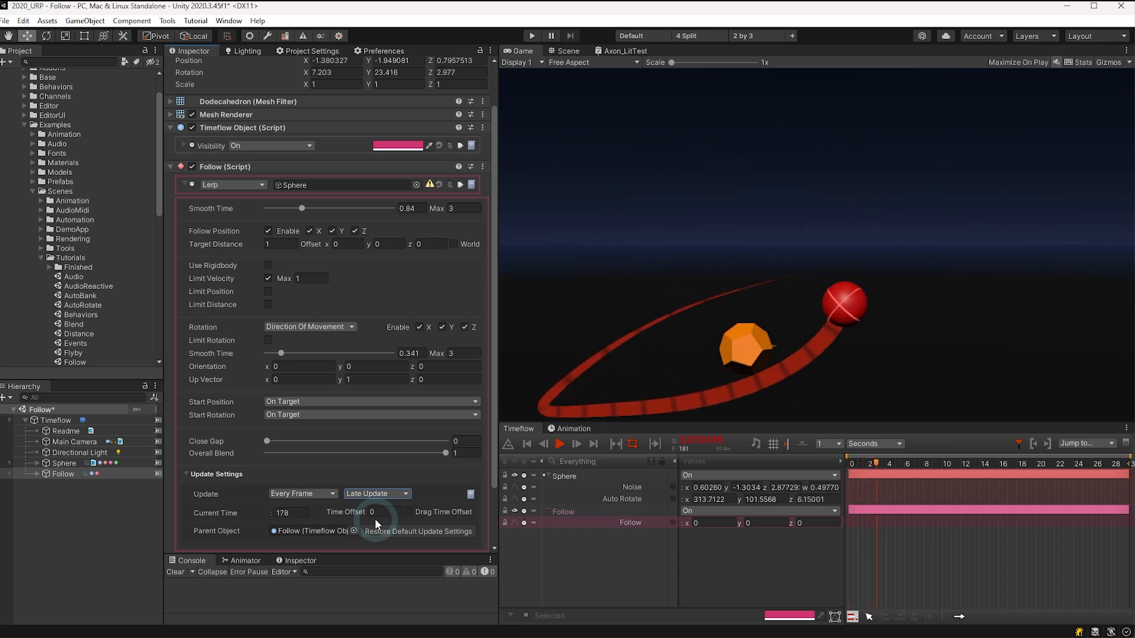
click(319, 495)
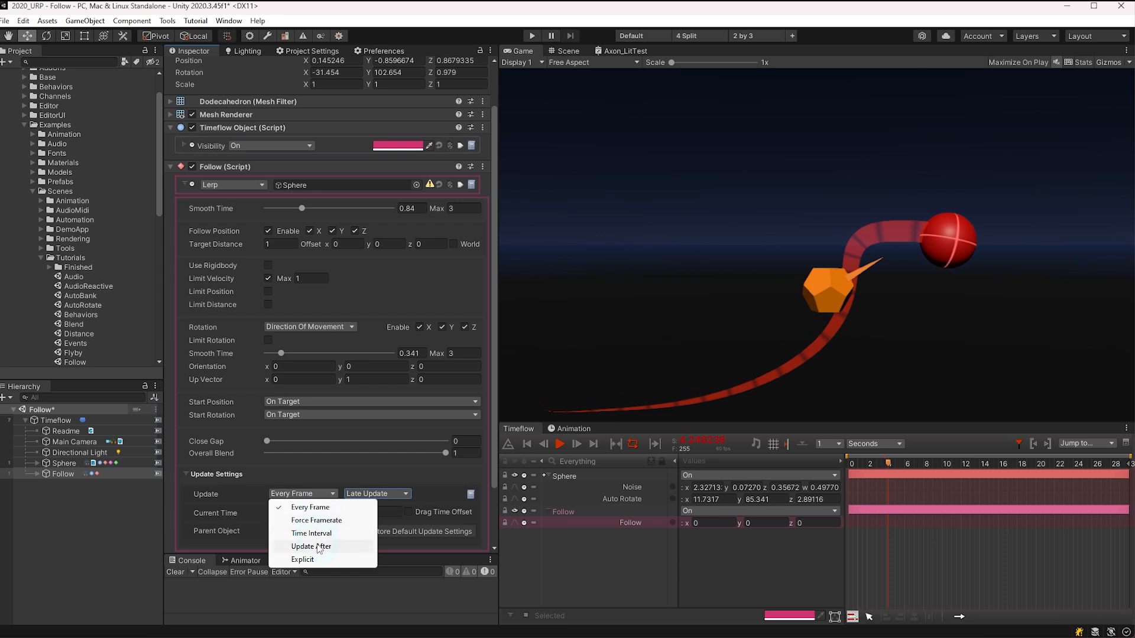
key(Escape)
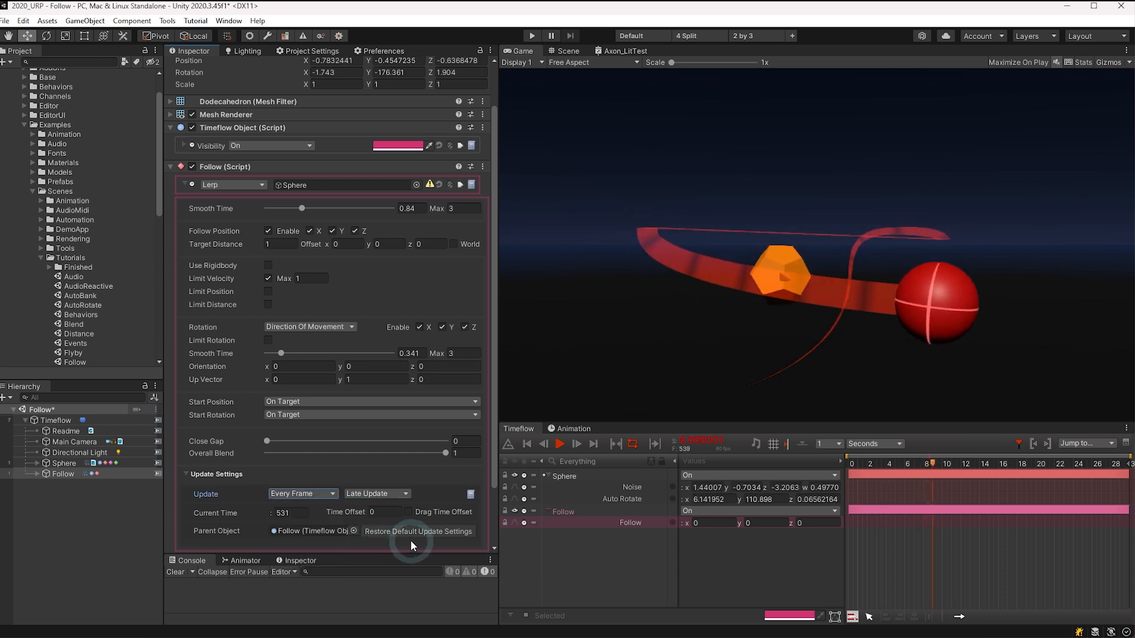